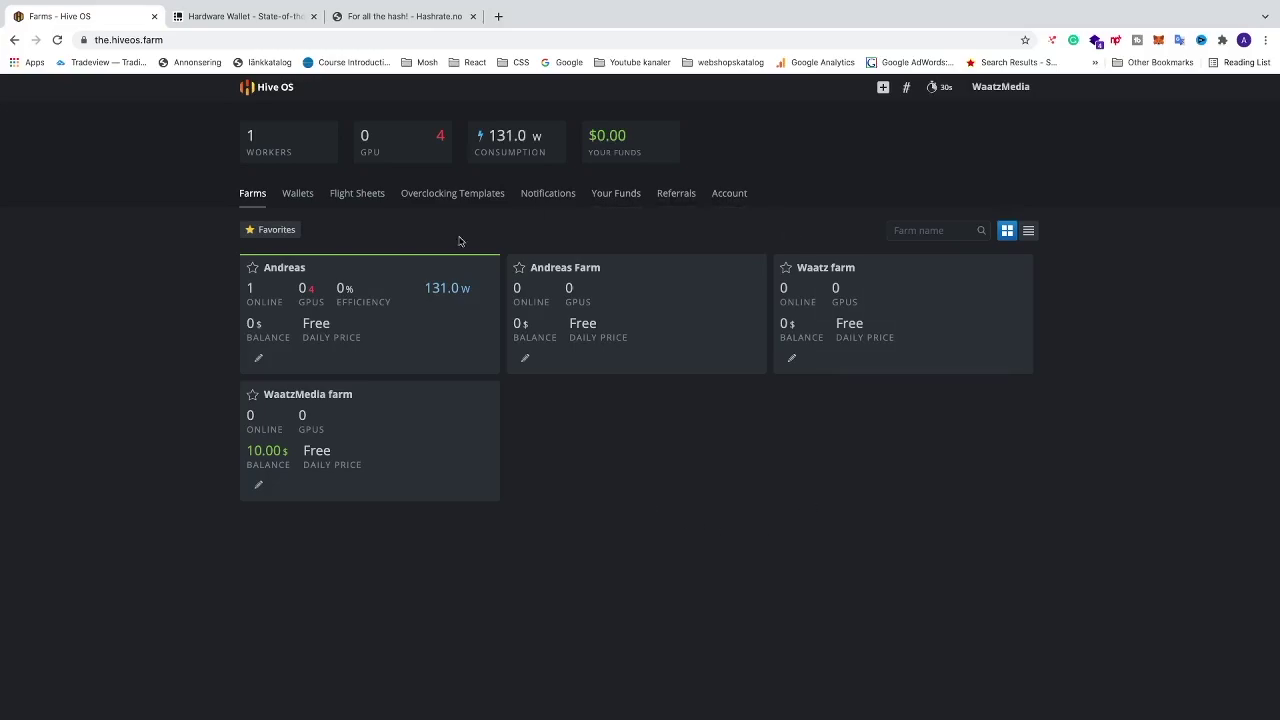
Open worker Sun in the Andreas farm, then go to the farm's Flight Sheets page.
left_click(383, 318)
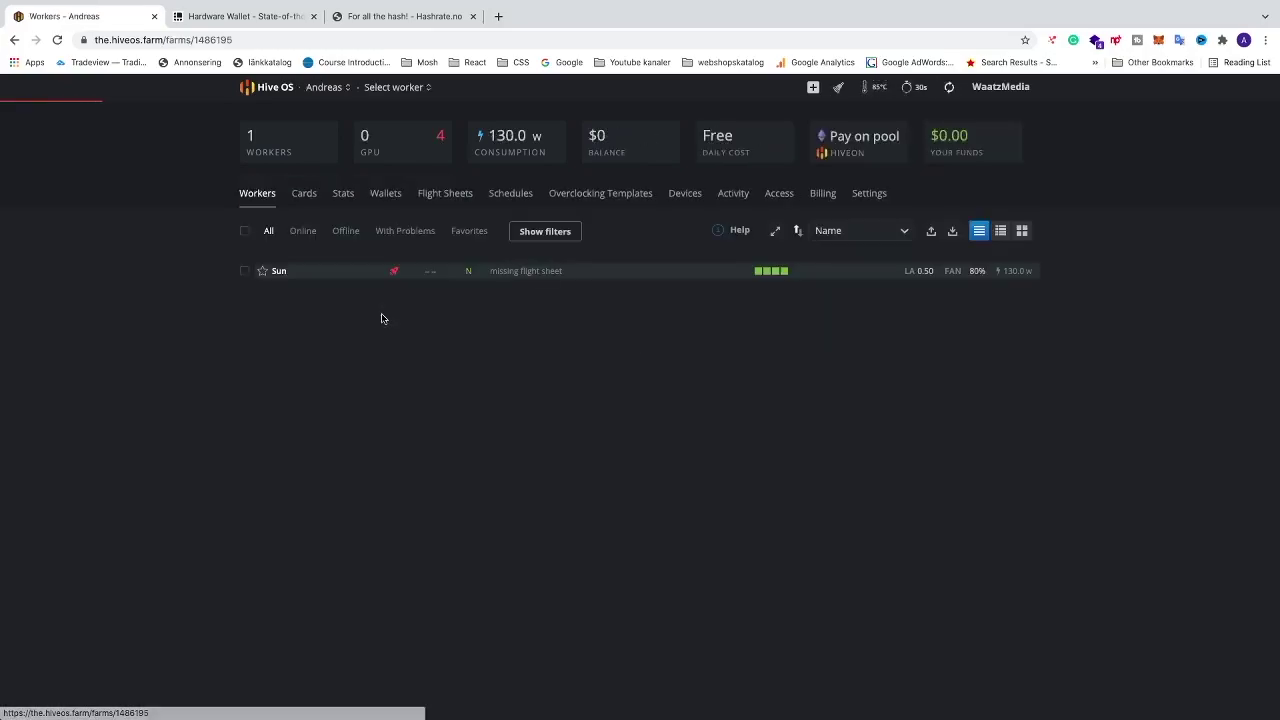
left_click(279, 273)
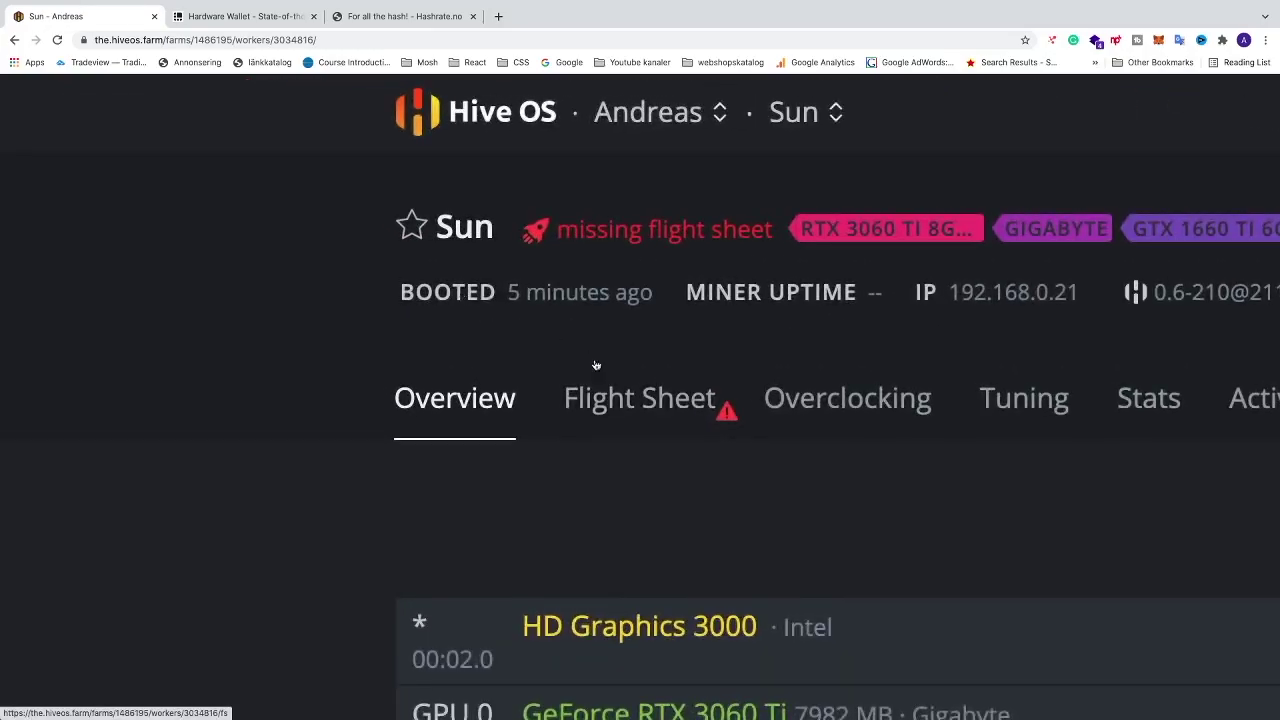
left_click(634, 420)
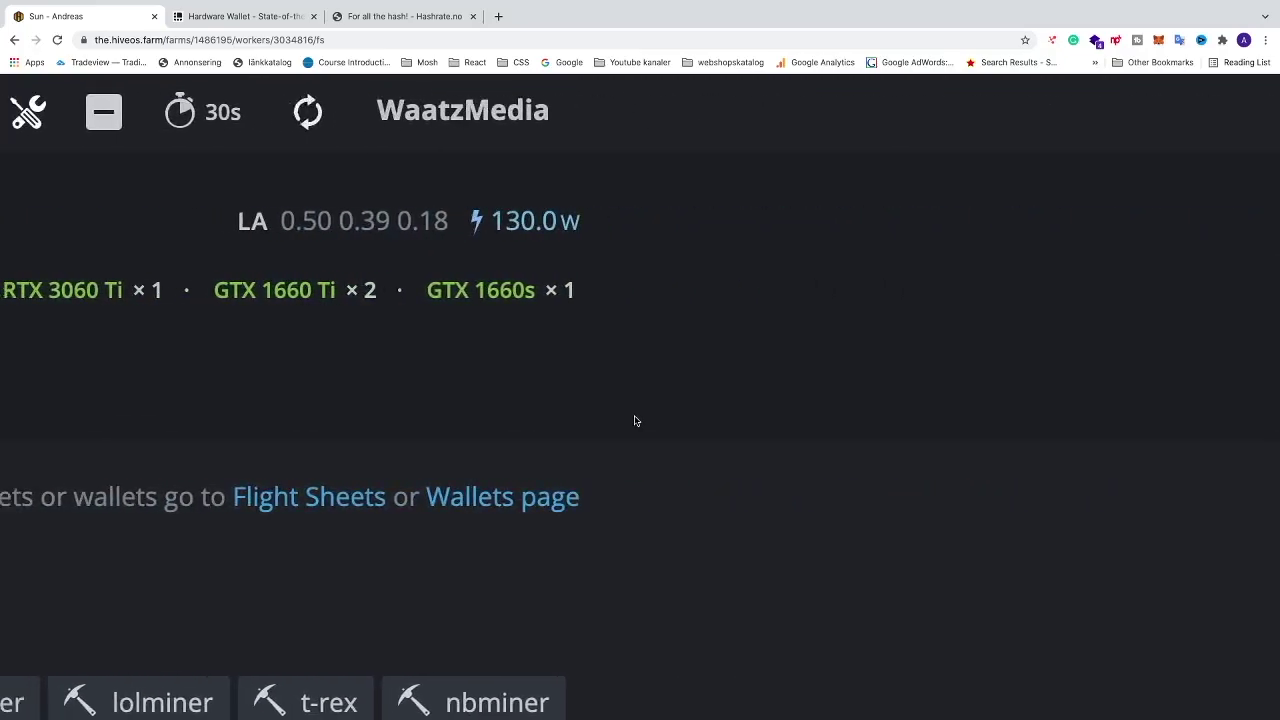
scroll(537, 466, "left", 2)
left_click(418, 500)
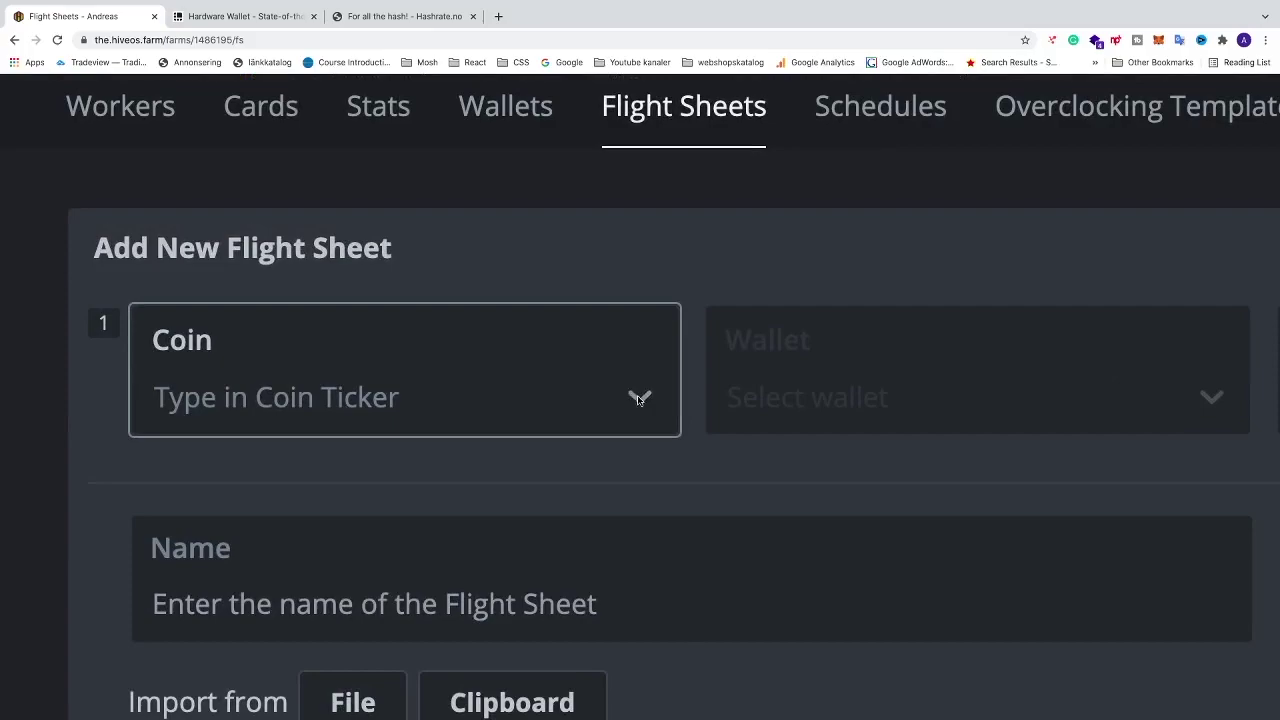
Choose ETH as the new flight sheet's coin and start a New Wallet entry.
left_click(405, 285)
left_click(300, 498)
scroll(329, 491, "right", 5)
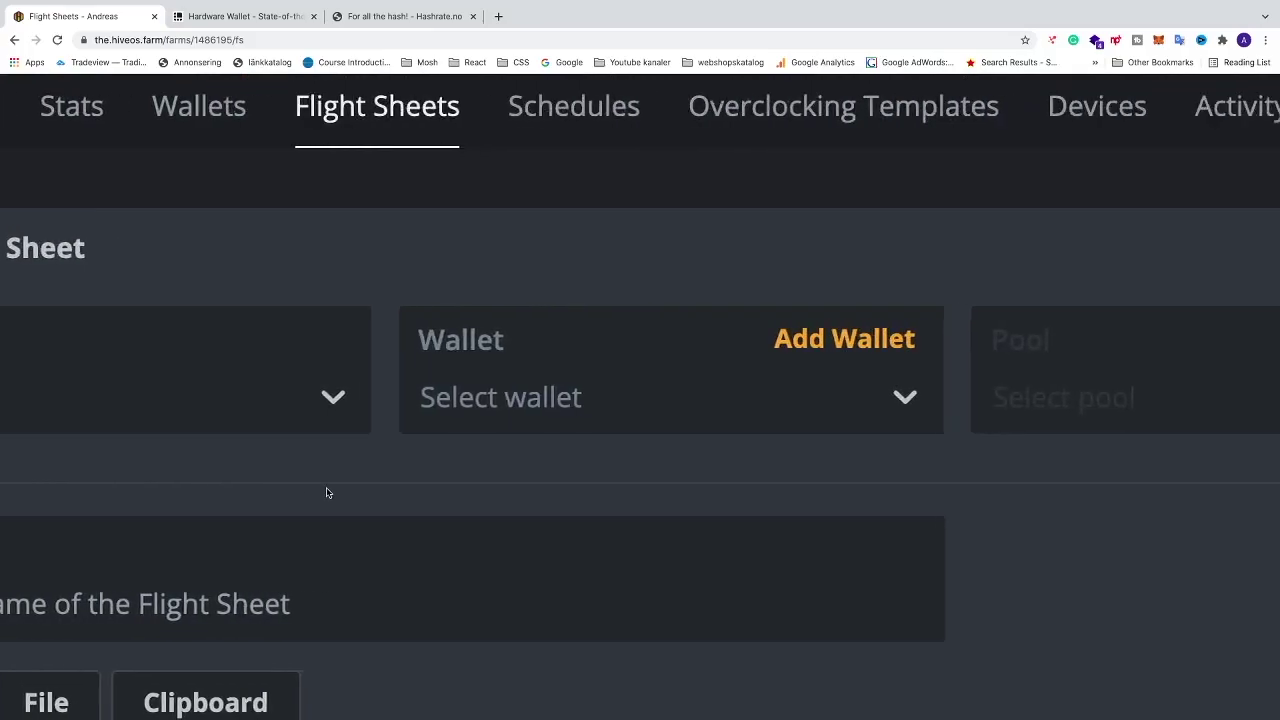
scroll(326, 492, "right", 1)
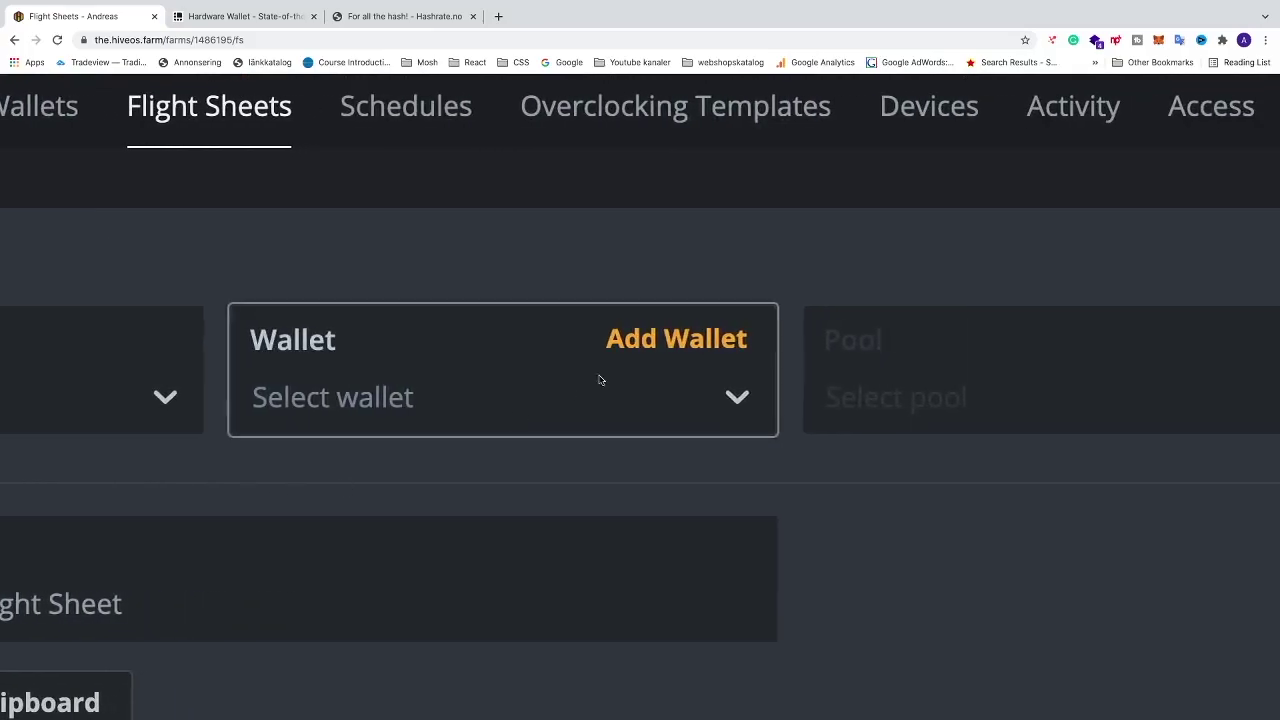
left_click(655, 341)
scroll(657, 347, "right", 4)
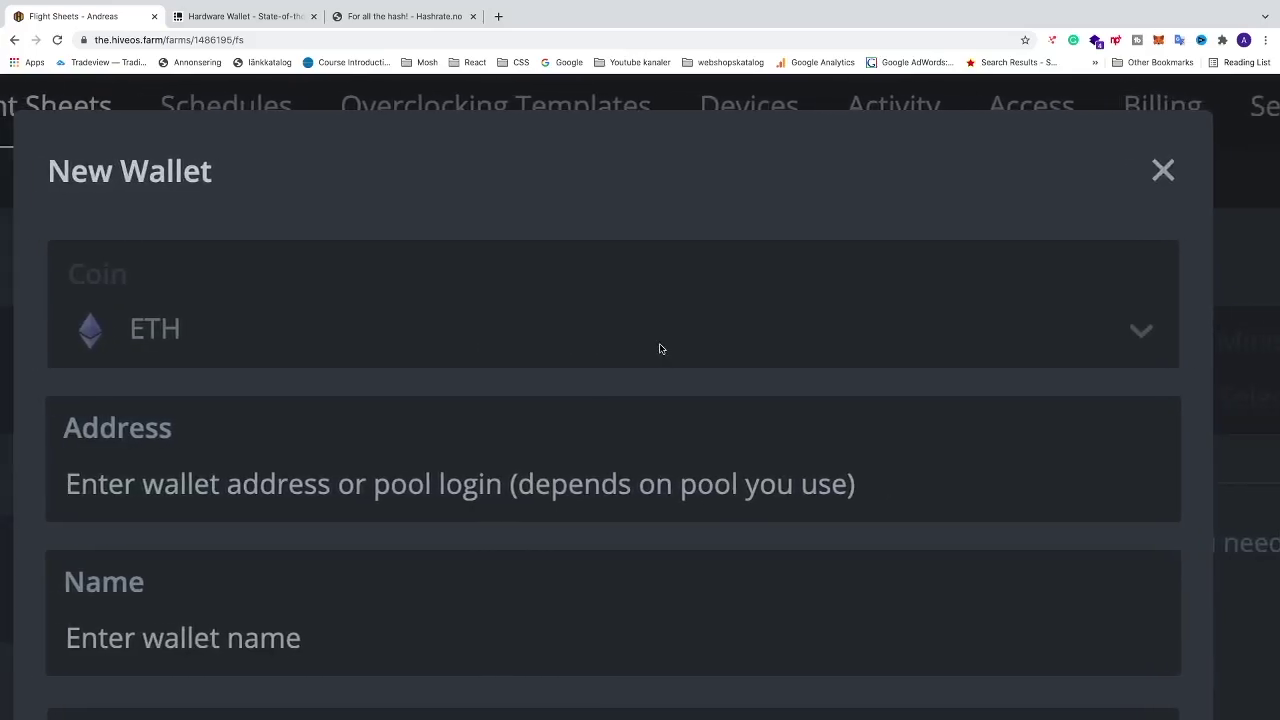
left_click(245, 428)
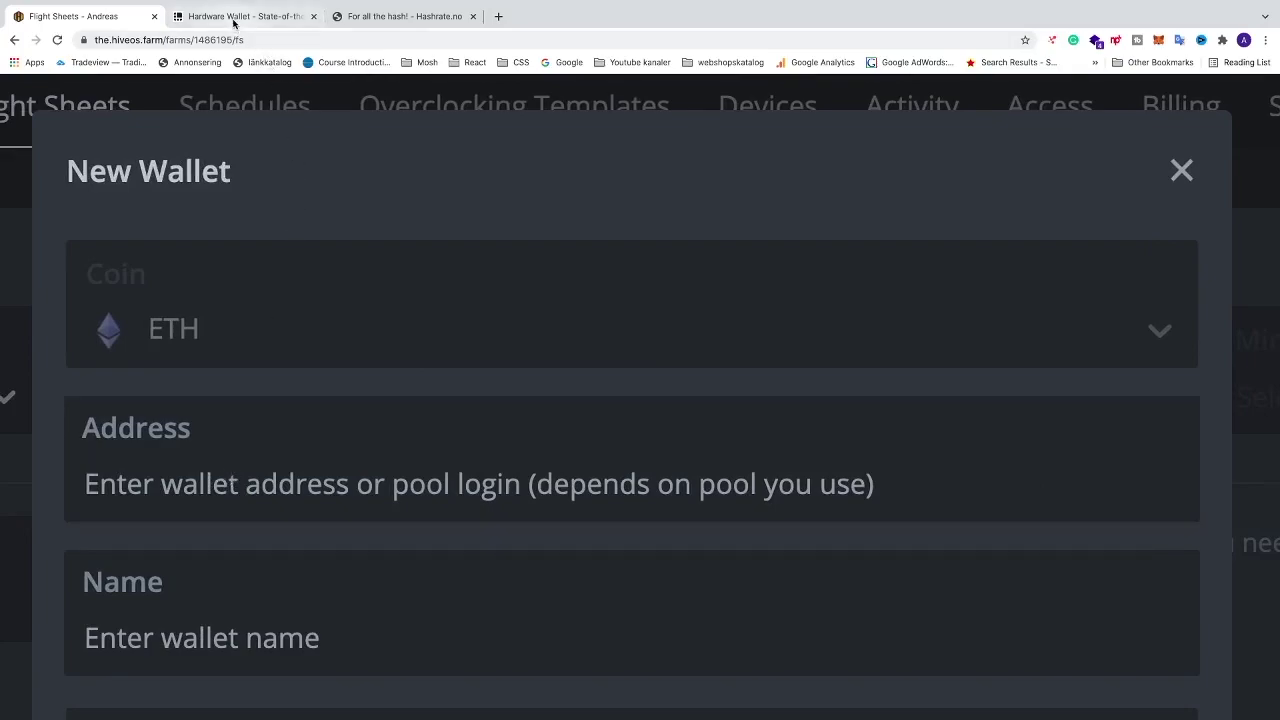
Switch to the Ledger.com tab and scroll down to the Nano X and Nano S cards.
left_click(236, 17)
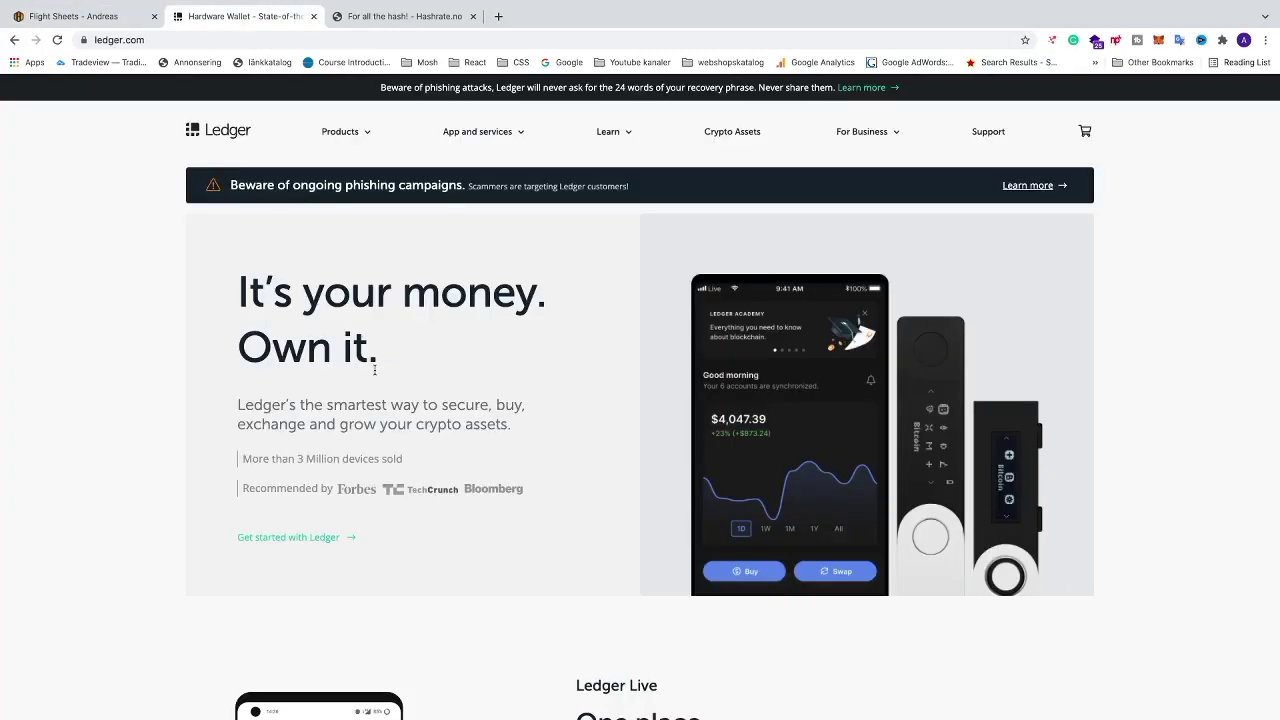
scroll(375, 370, "down", 9)
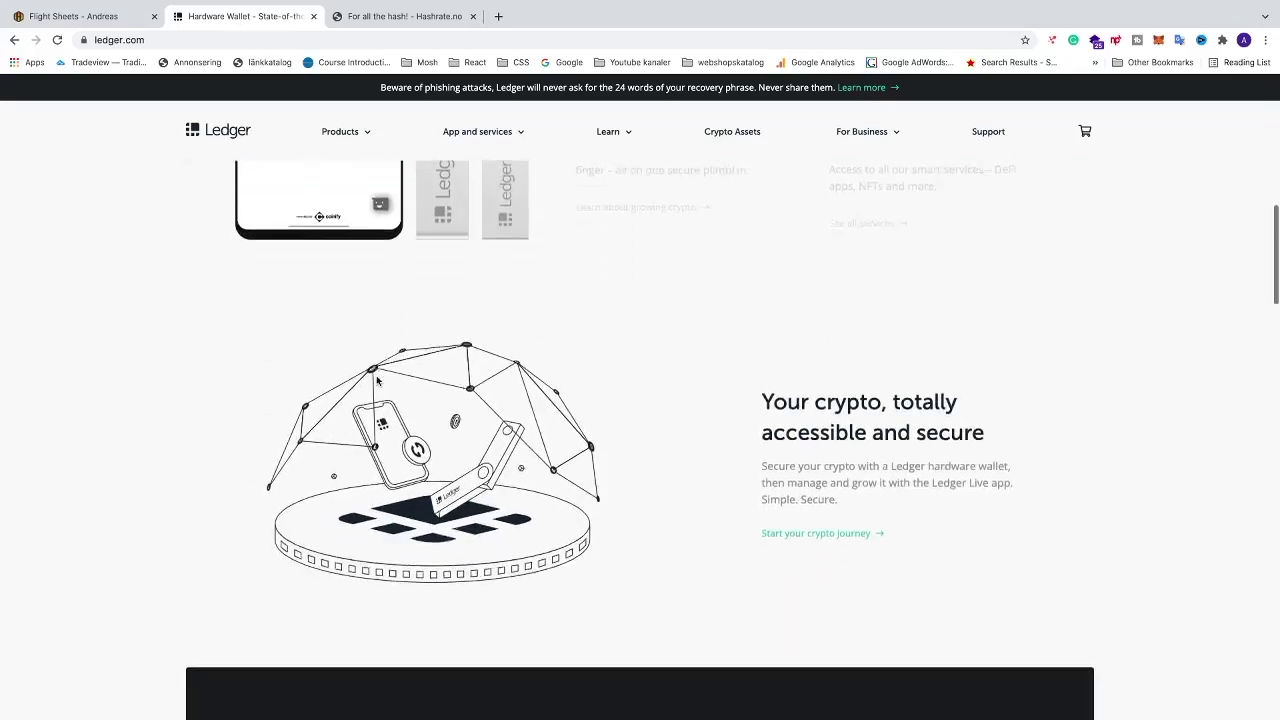
scroll(377, 381, "down", 6)
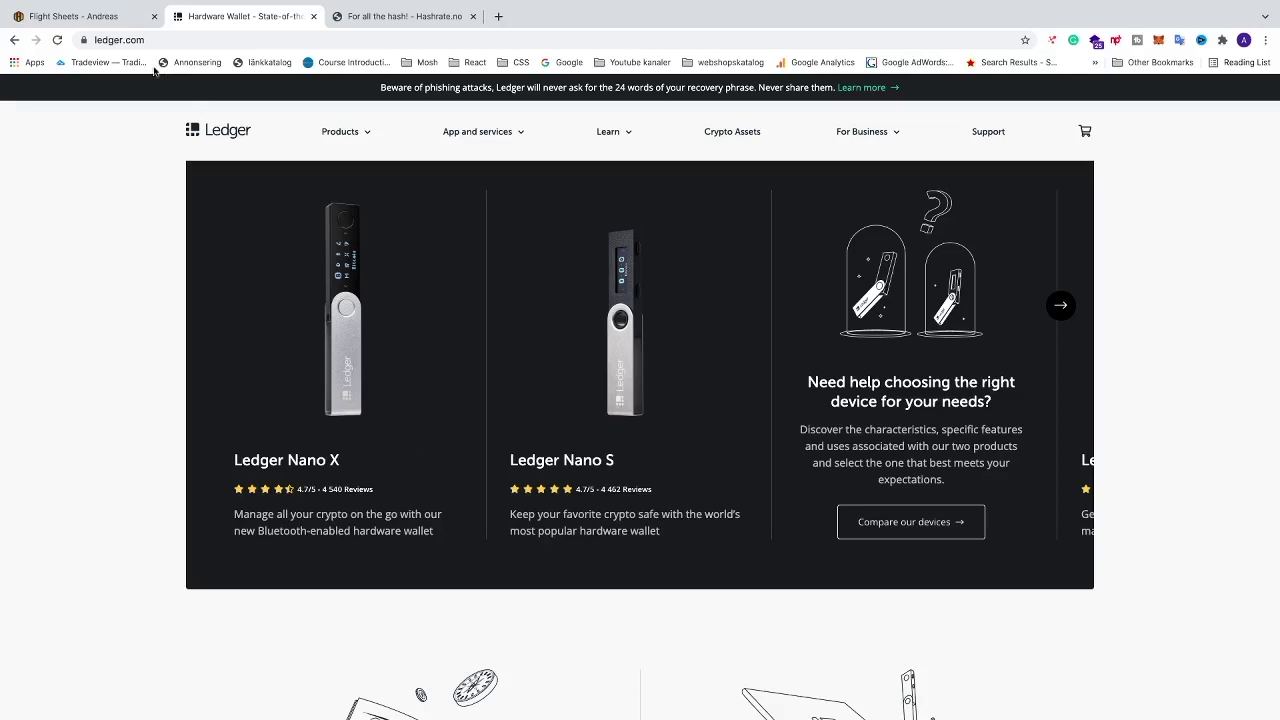
Enter the ETH wallet address and name in New Wallet, and create the farm wallet.
left_click(108, 18)
scroll(257, 389, "down", 1)
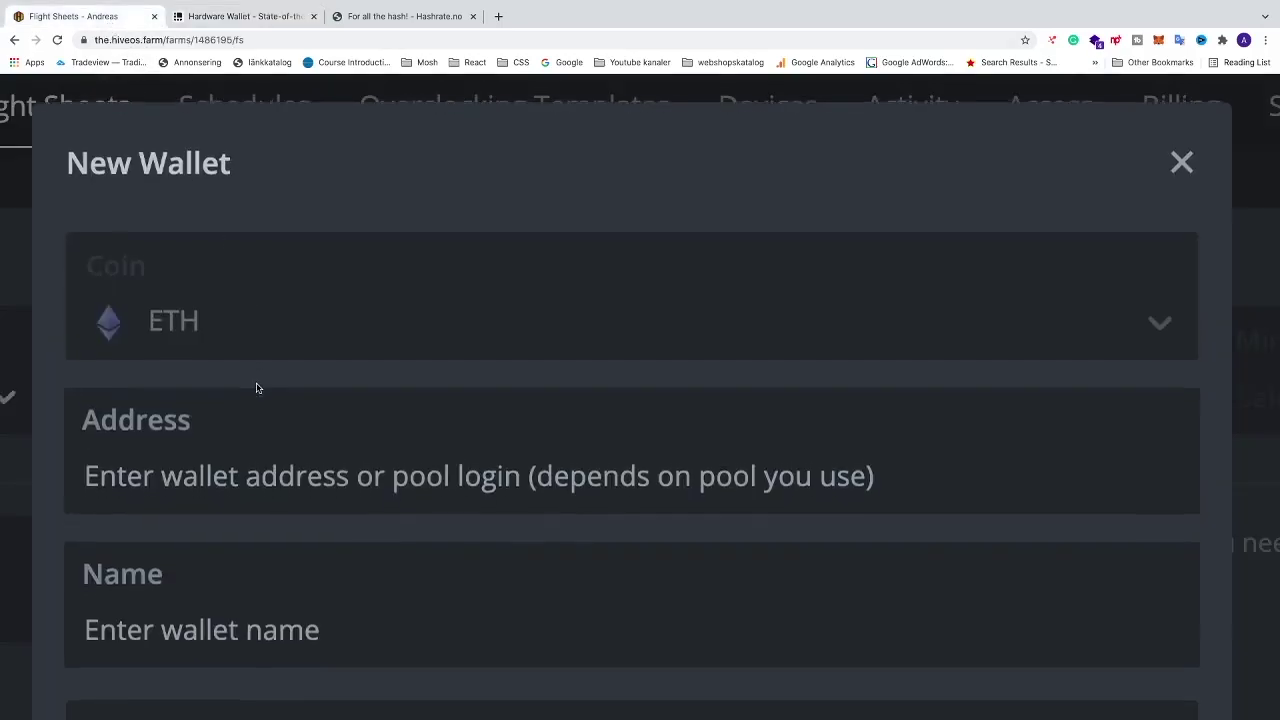
left_click(254, 382)
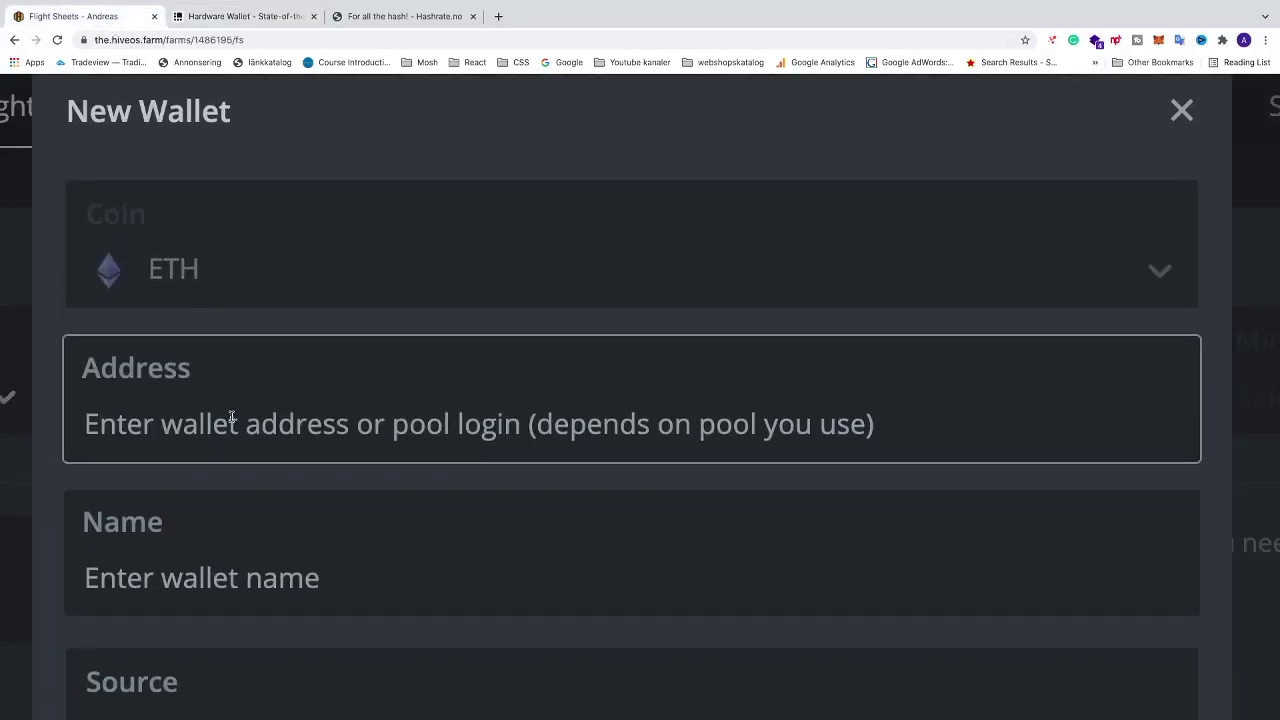
scroll(806, 434, "down", 2)
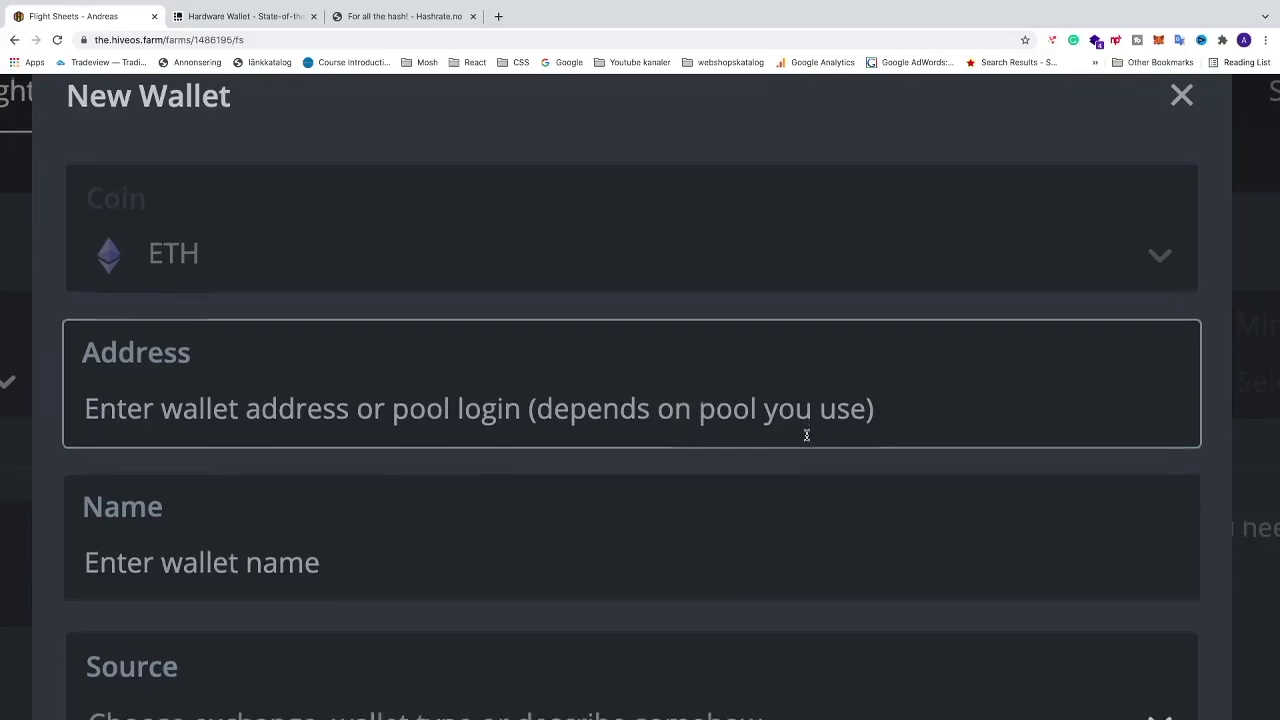
scroll(806, 434, "down", 1)
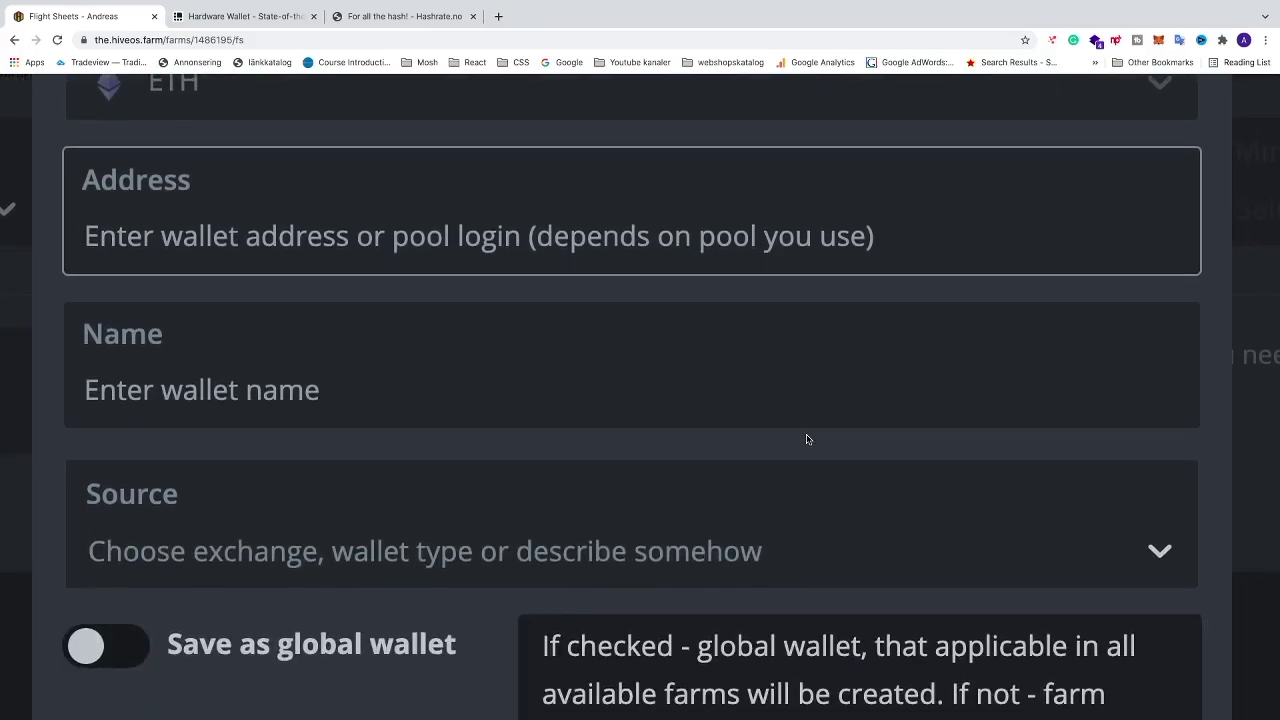
left_click(110, 386)
scroll(200, 440, "down", 1)
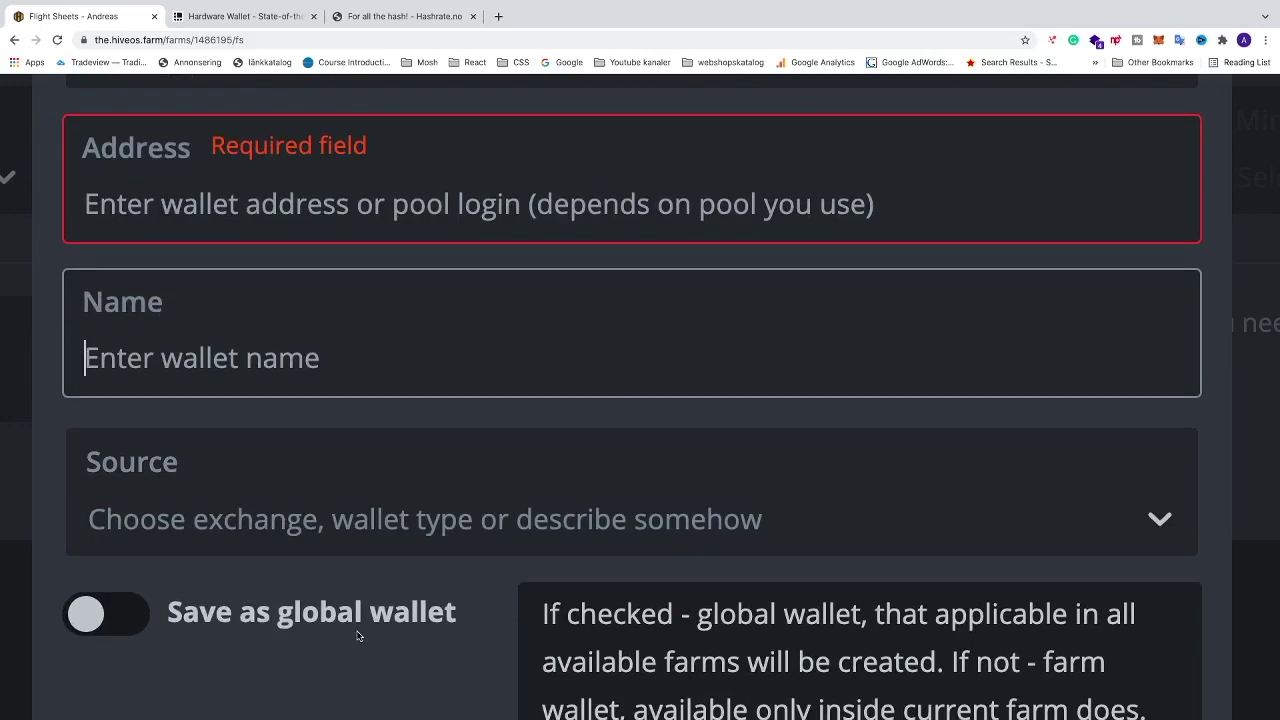
scroll(400, 630, "down", 6)
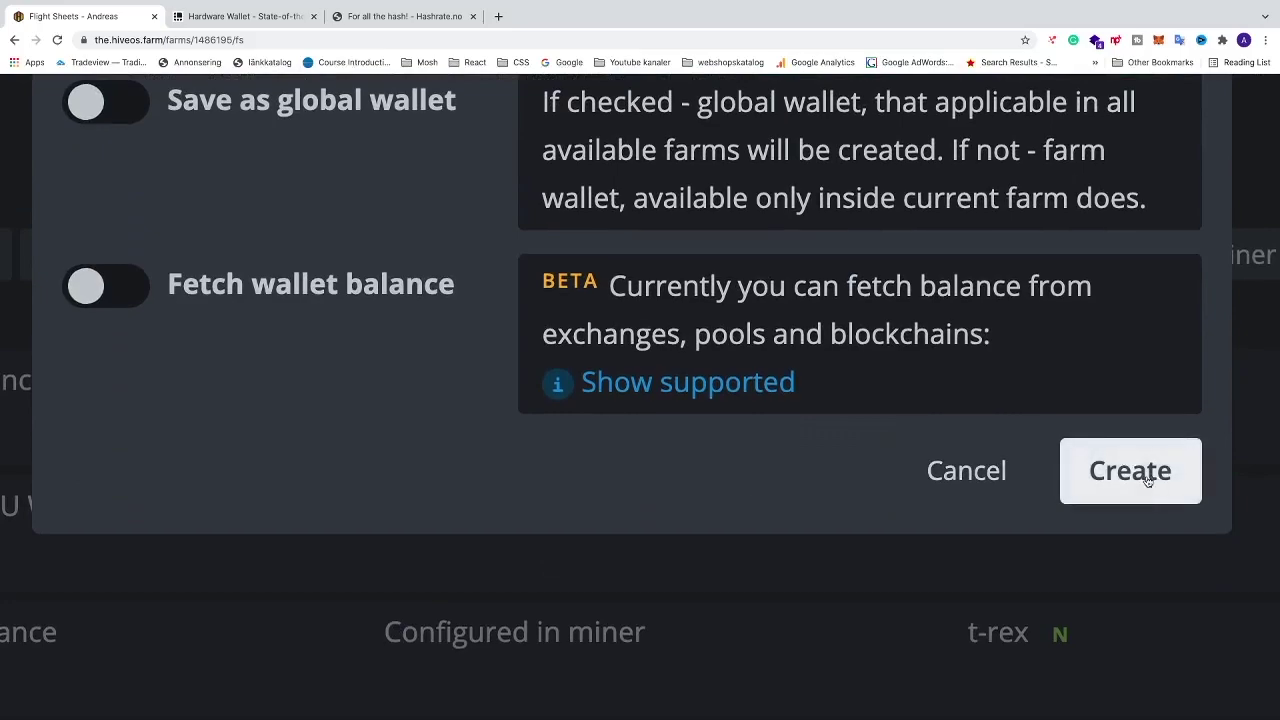
left_click(1100, 474)
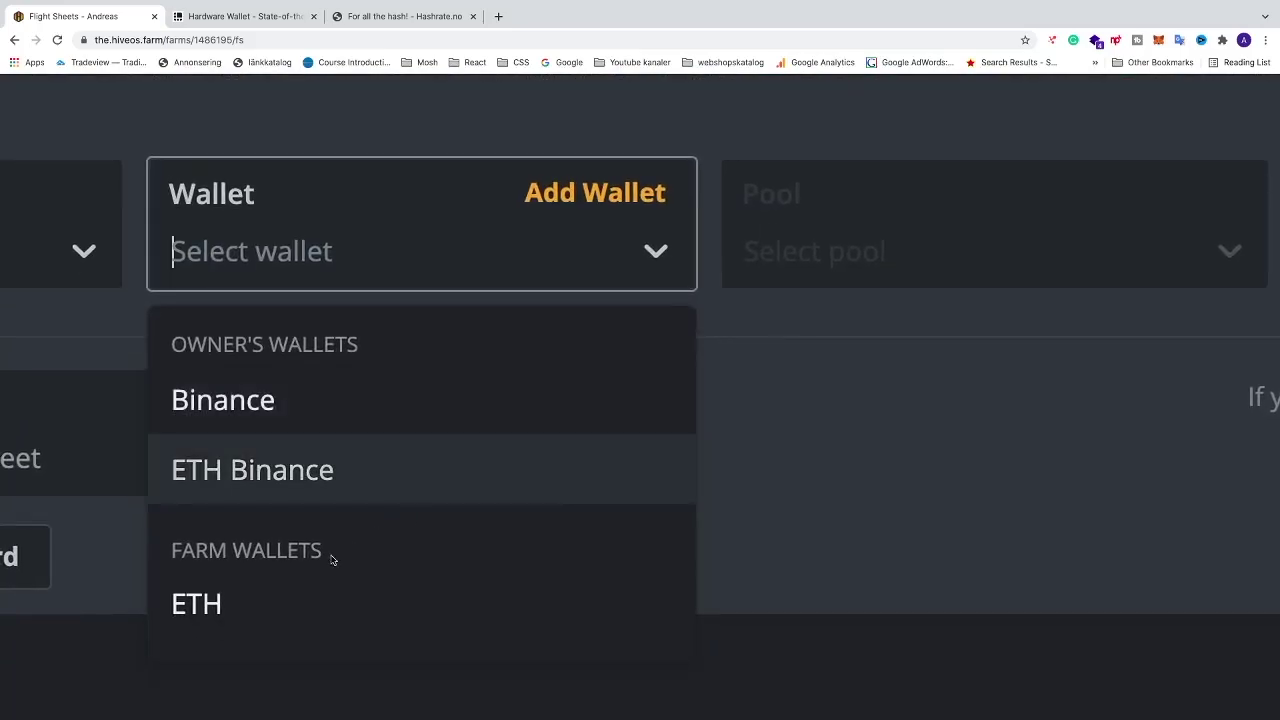
Select the ETH wallet and choose ethermine as the flight sheet's pool.
left_click(254, 600)
scroll(531, 446, "up", 2)
scroll(657, 417, "right", 4)
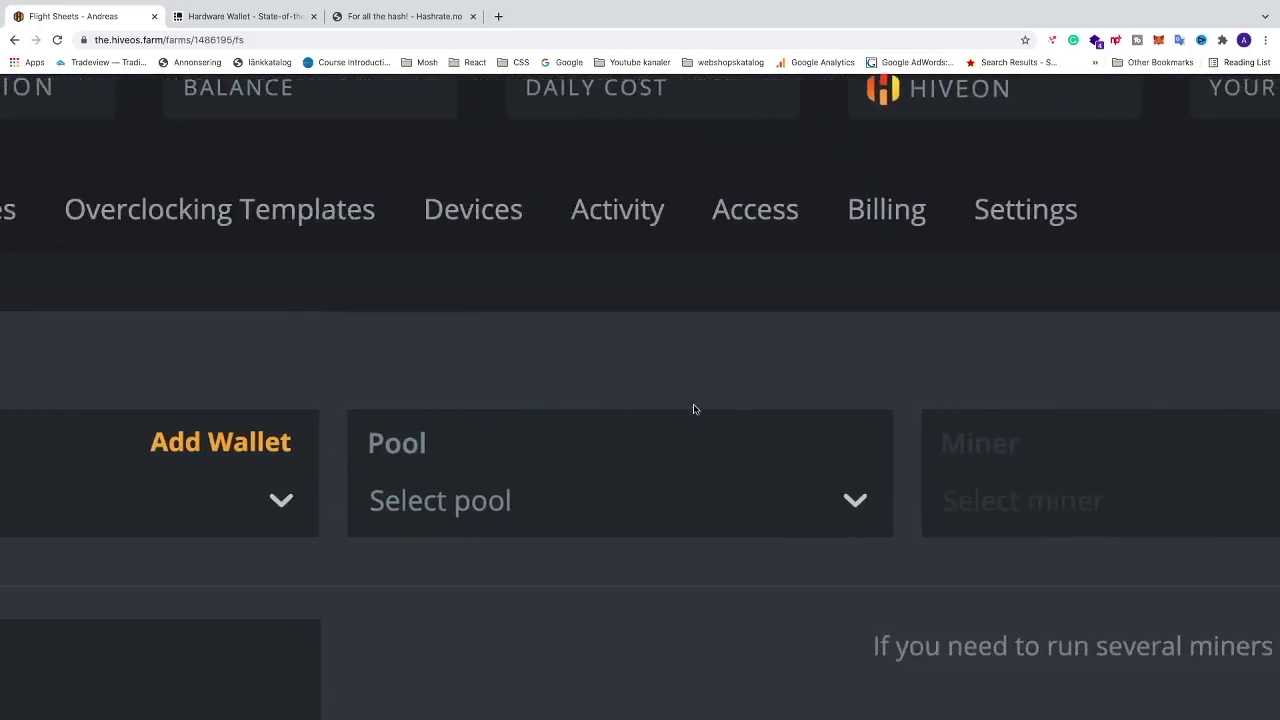
scroll(694, 409, "right", 1)
scroll(740, 430, "down", 1)
left_click(786, 455)
scroll(697, 475, "down", 3)
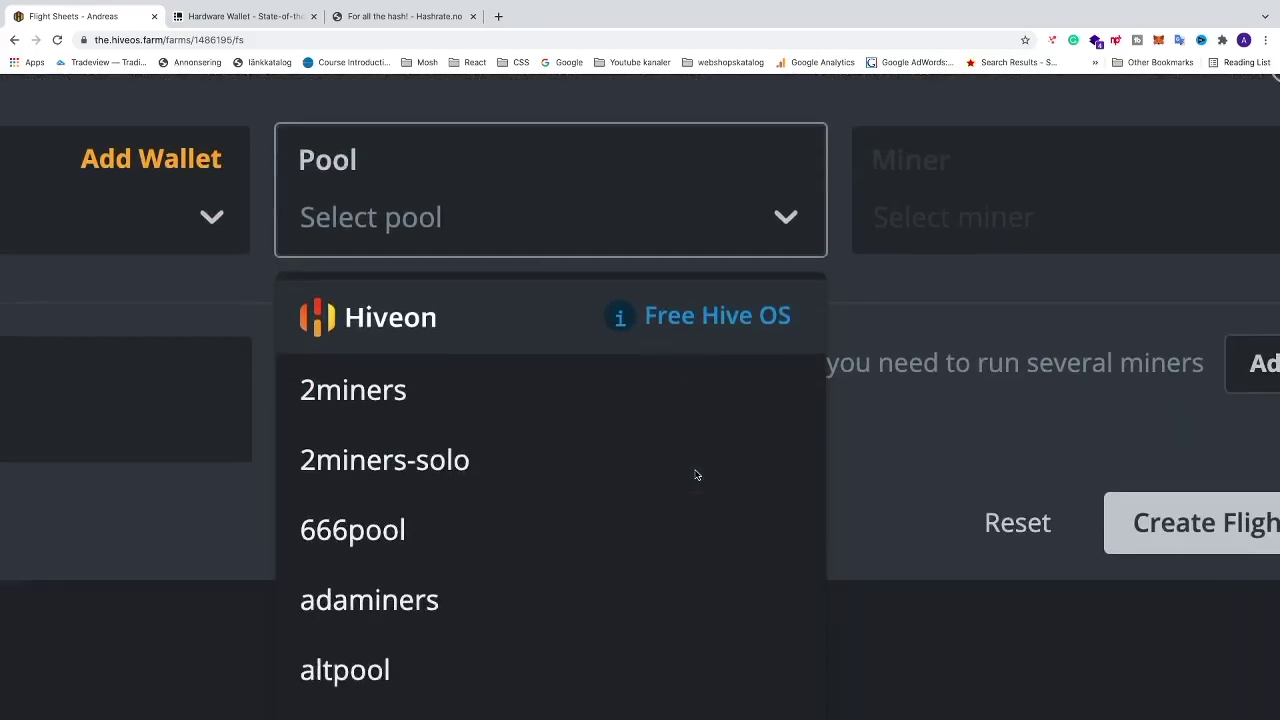
scroll(697, 475, "down", 6)
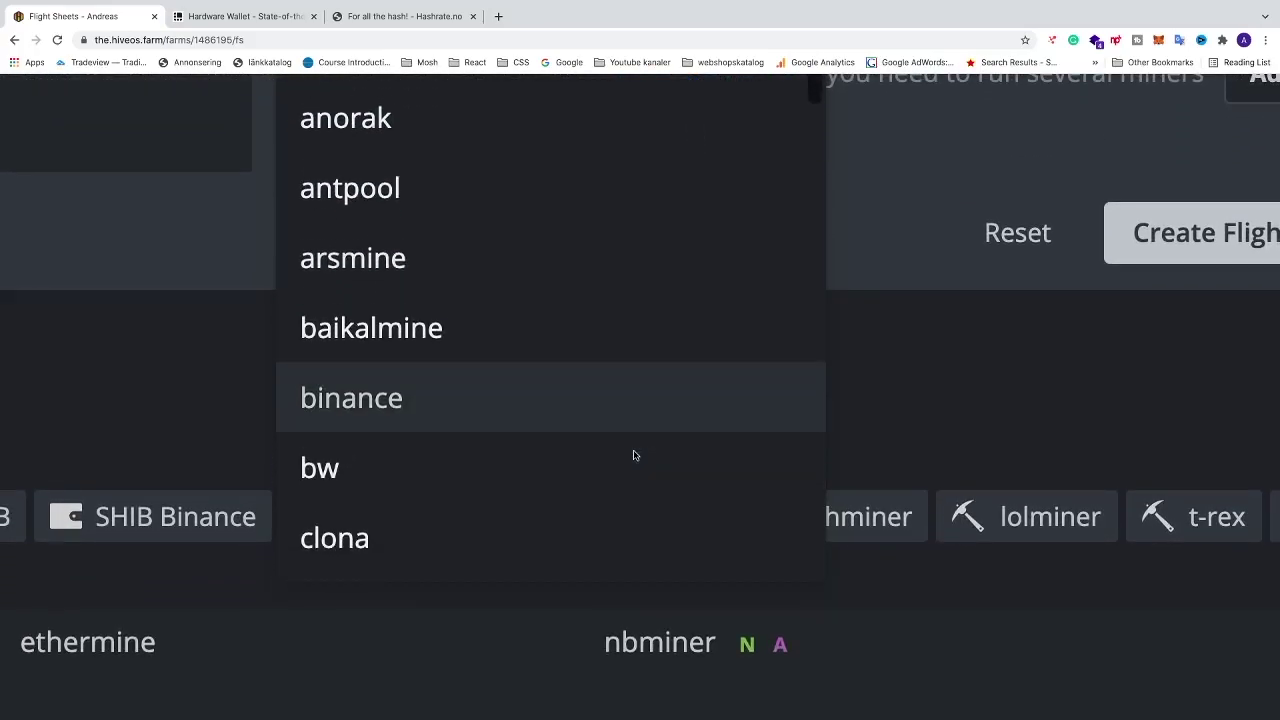
scroll(633, 455, "down", 7)
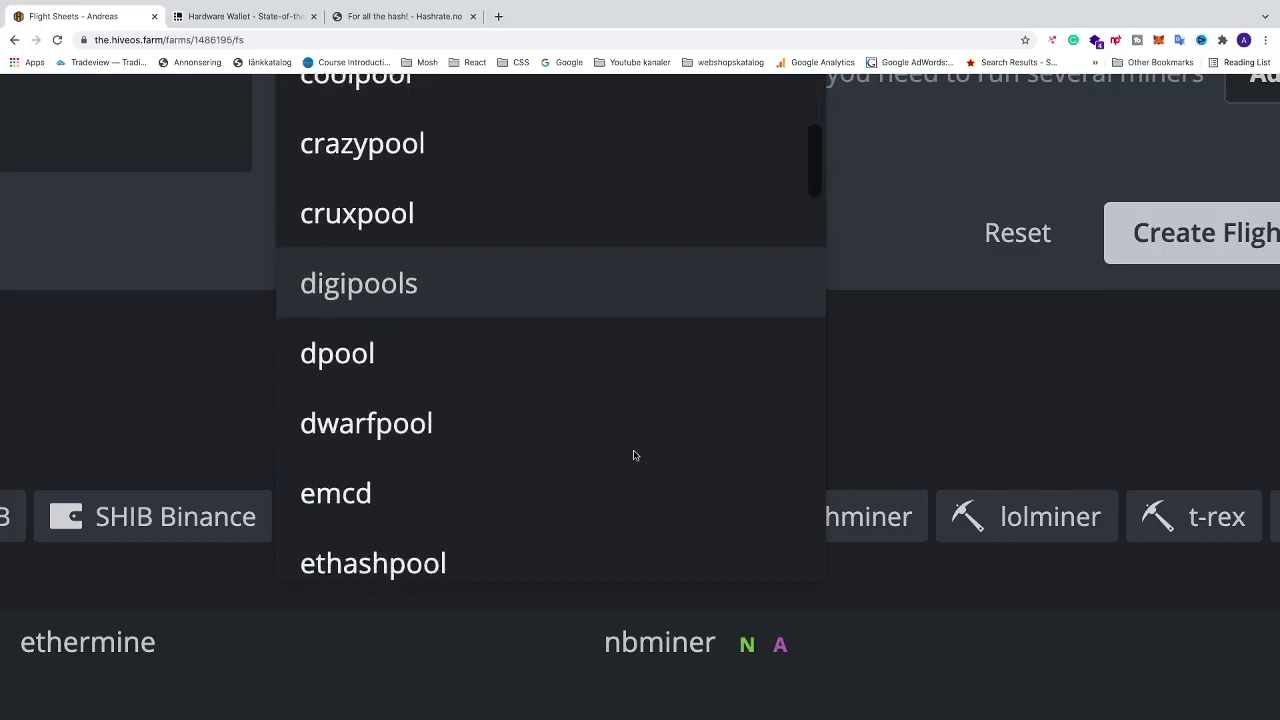
scroll(633, 455, "down", 4)
left_click(563, 357)
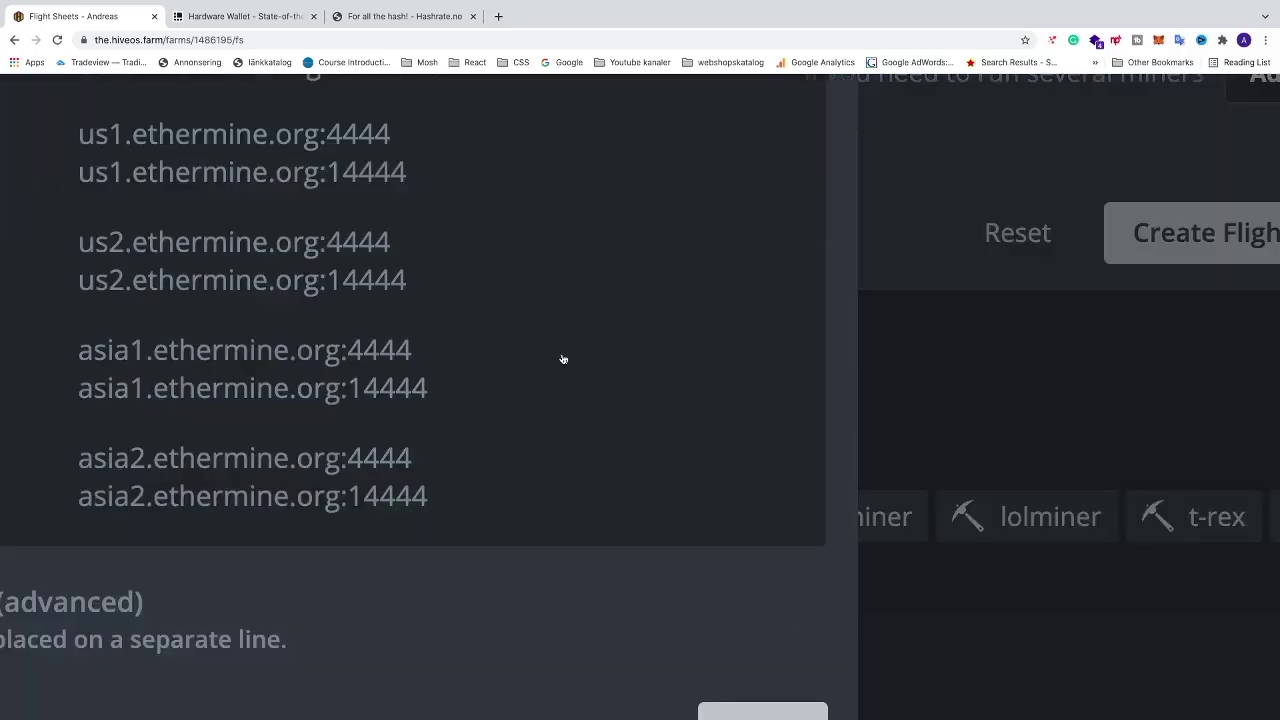
Tick the ethermine EU server and apply the pool configuration.
scroll(563, 358, "left", 4)
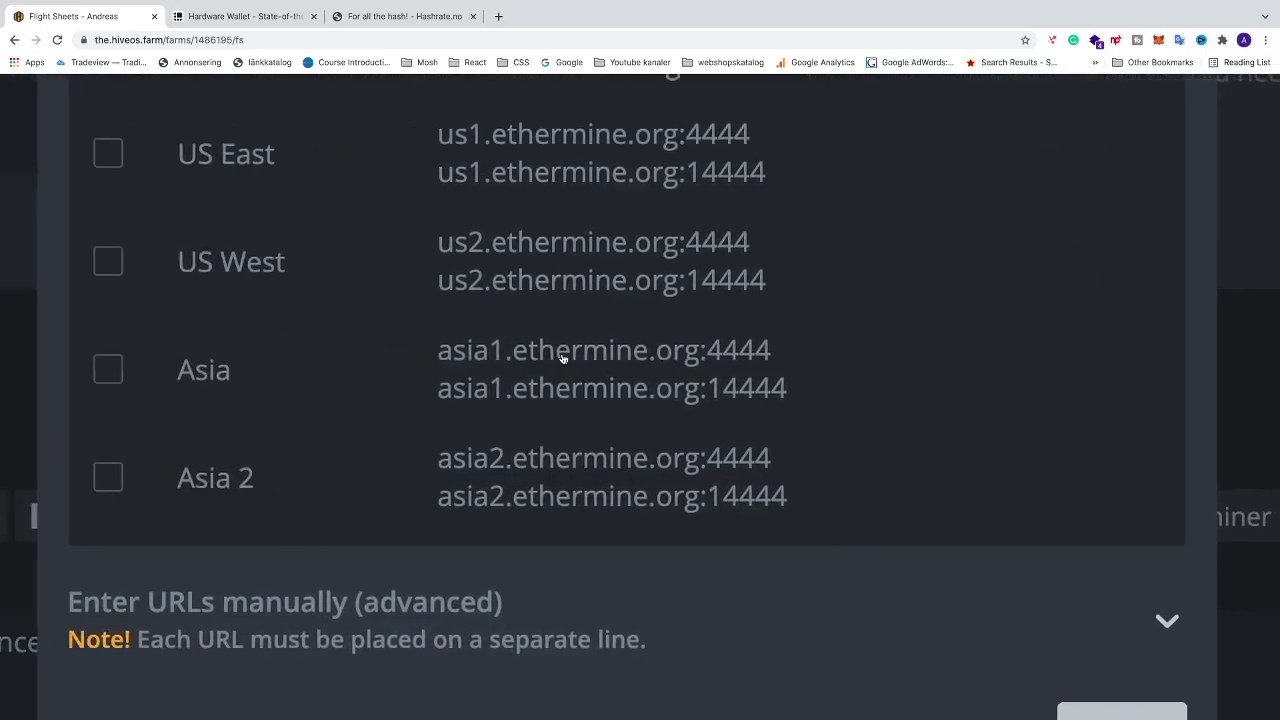
scroll(563, 358, "up", 2)
scroll(563, 358, "down", 1)
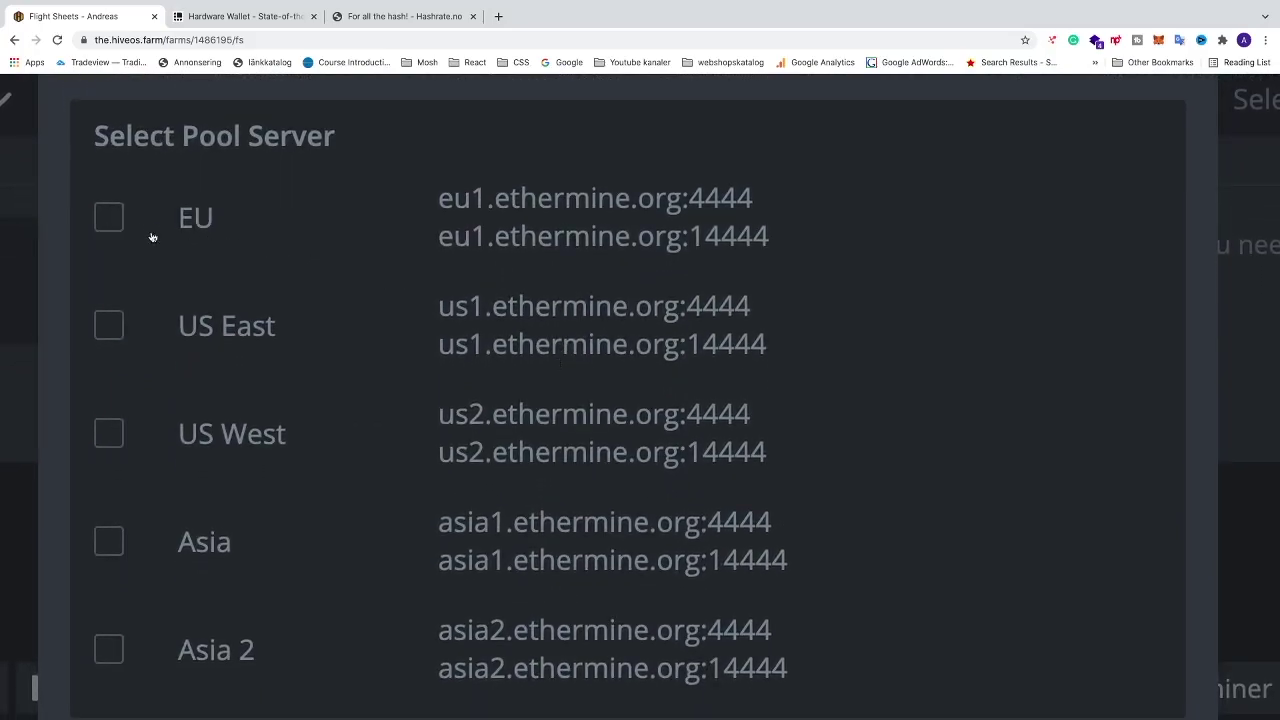
left_click(109, 218)
scroll(292, 318, "down", 5)
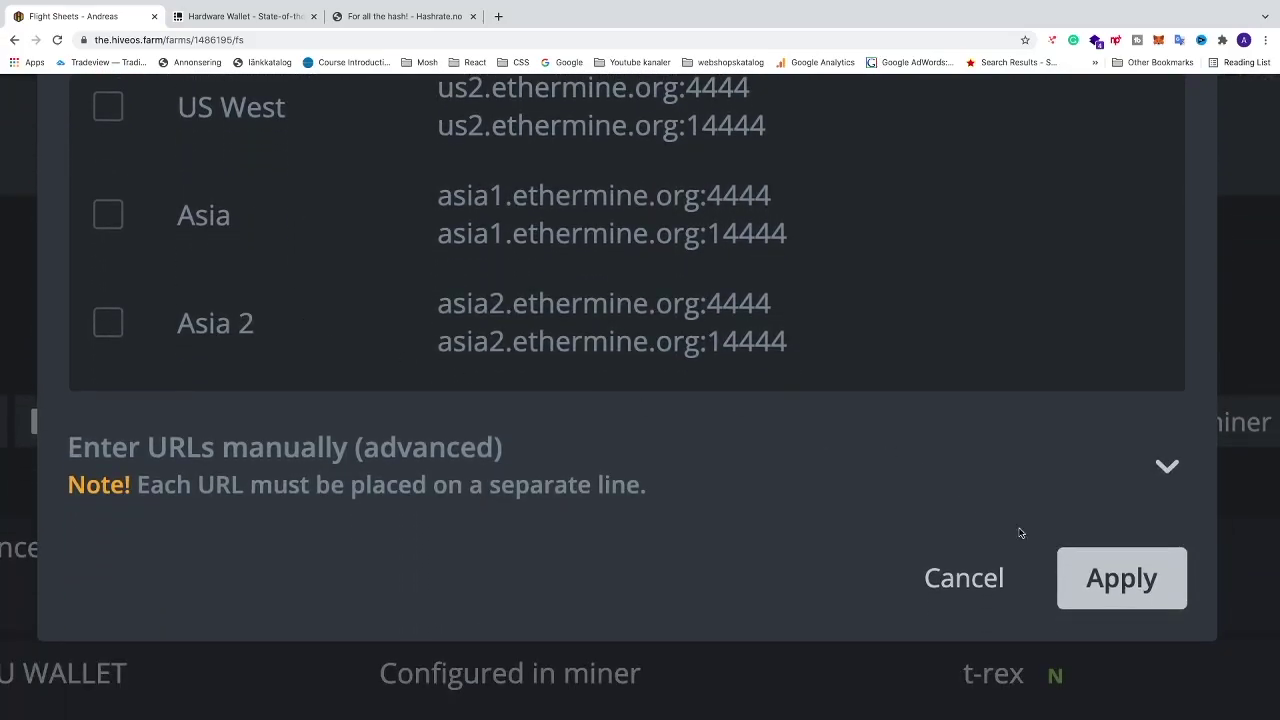
left_click(1110, 578)
scroll(1051, 557, "down", 1)
Pick NBMiner from the Miner list for the ETH/ethermine flight sheet.
left_click(935, 450)
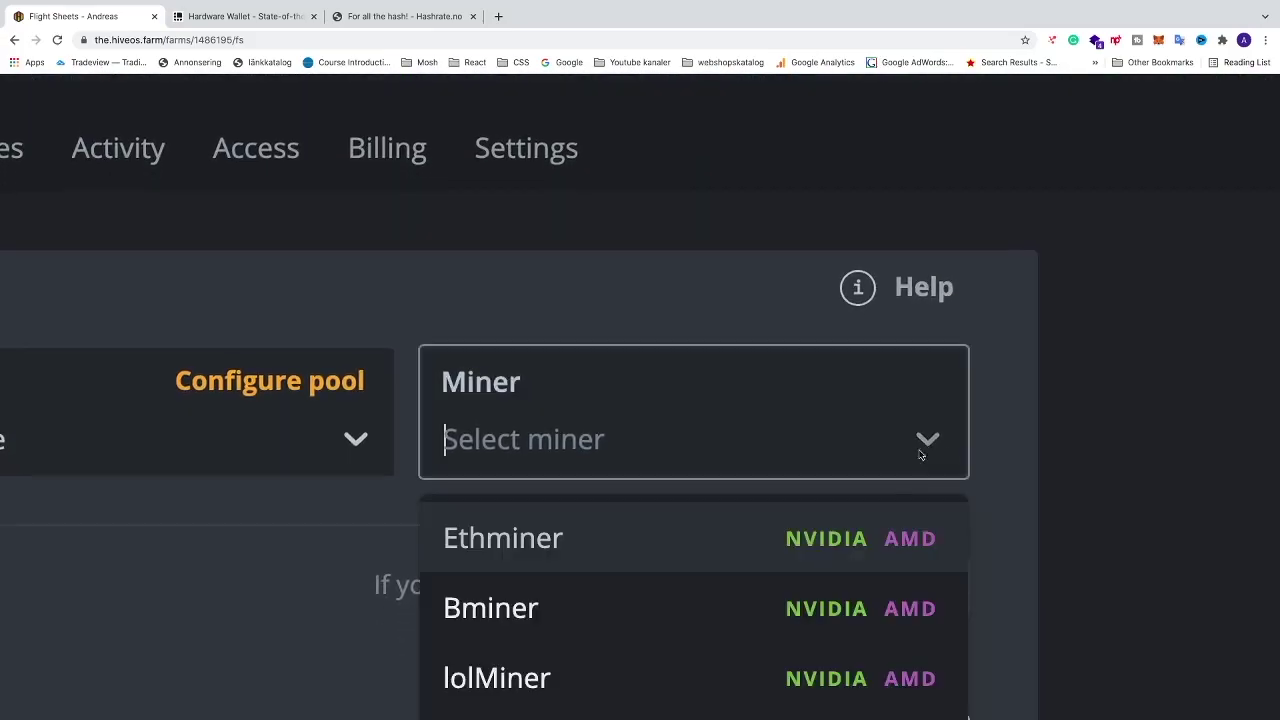
scroll(843, 430, "down", 3)
scroll(685, 598, "up", 2)
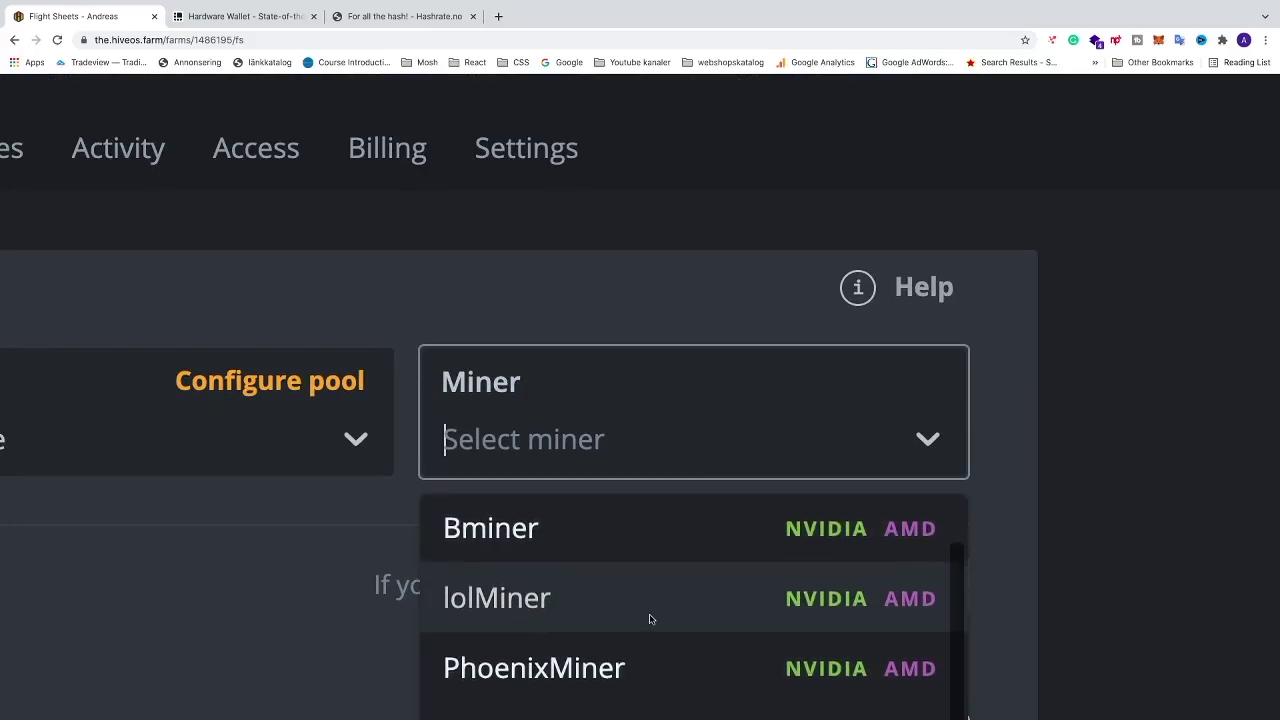
scroll(651, 614, "down", 1)
scroll(257, 634, "down", 5)
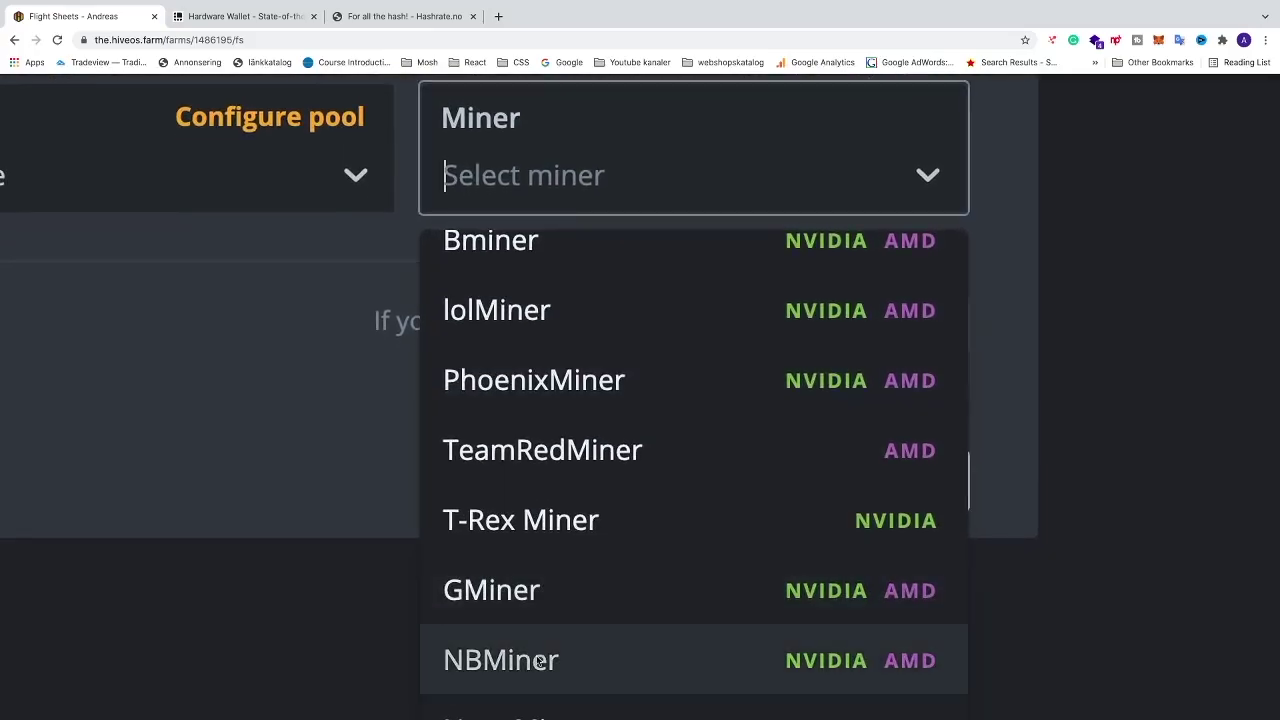
scroll(569, 660, "down", 2)
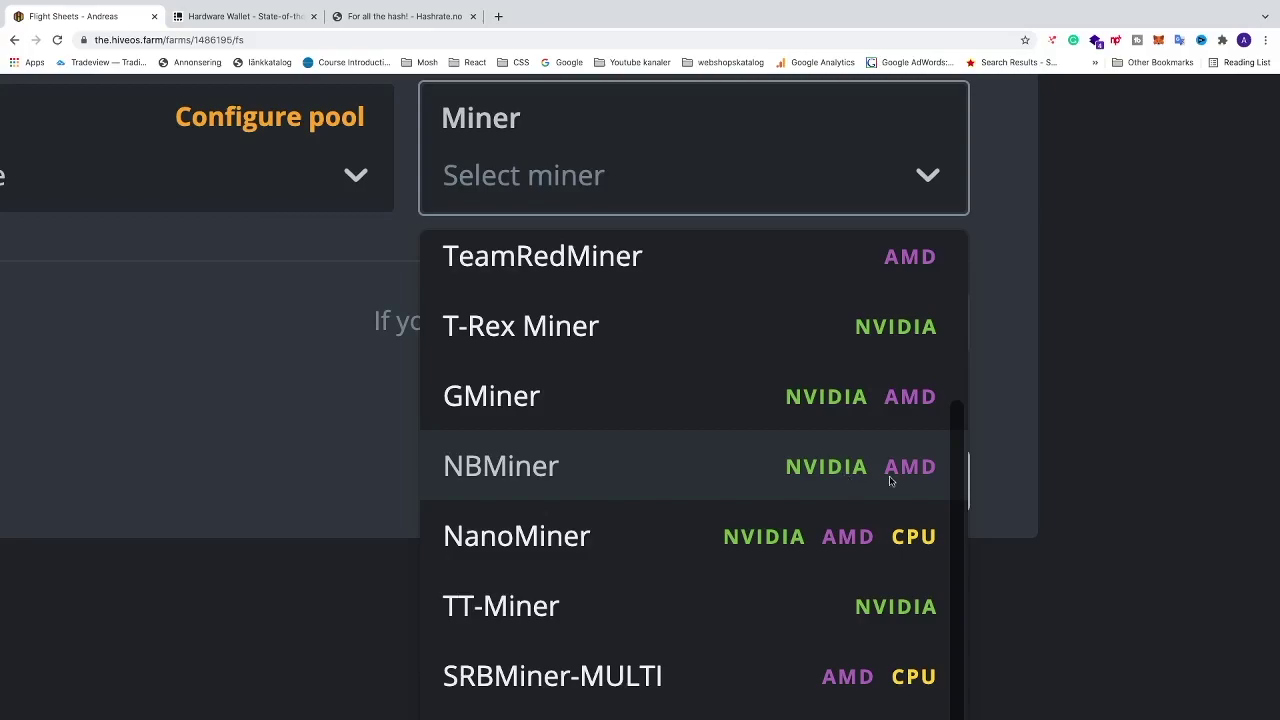
left_click(564, 476)
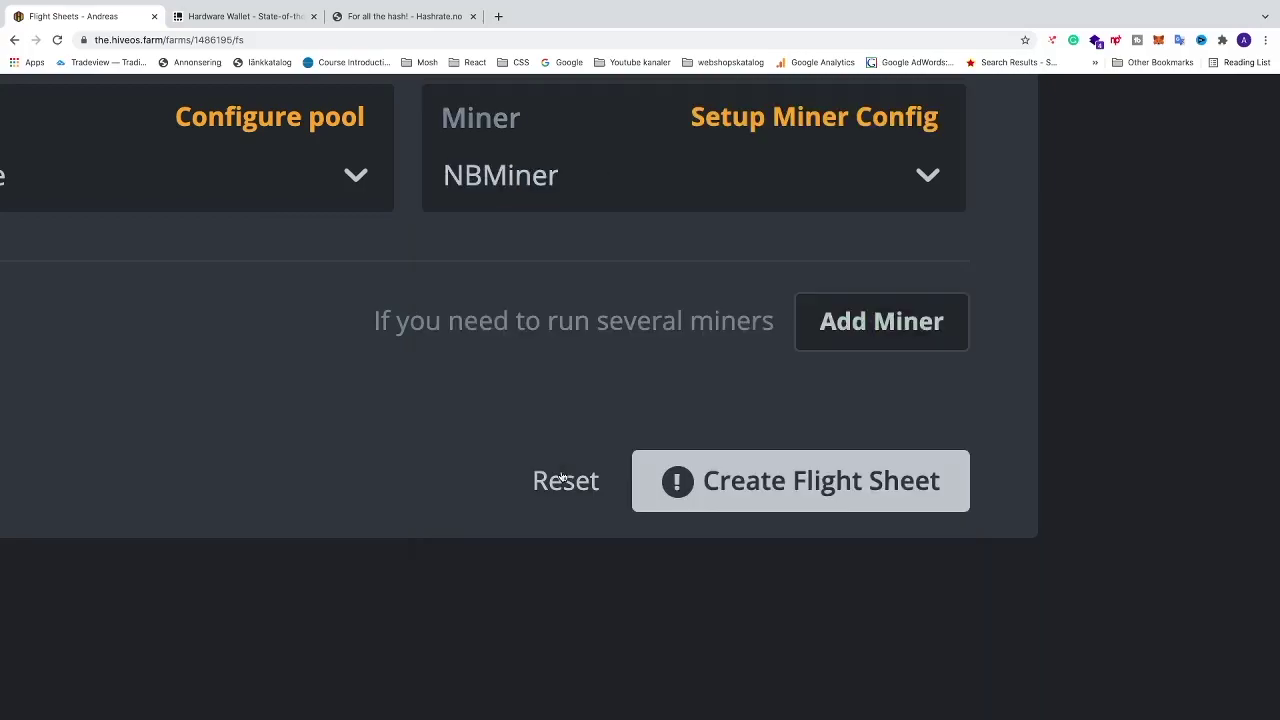
scroll(476, 473, "left", 10)
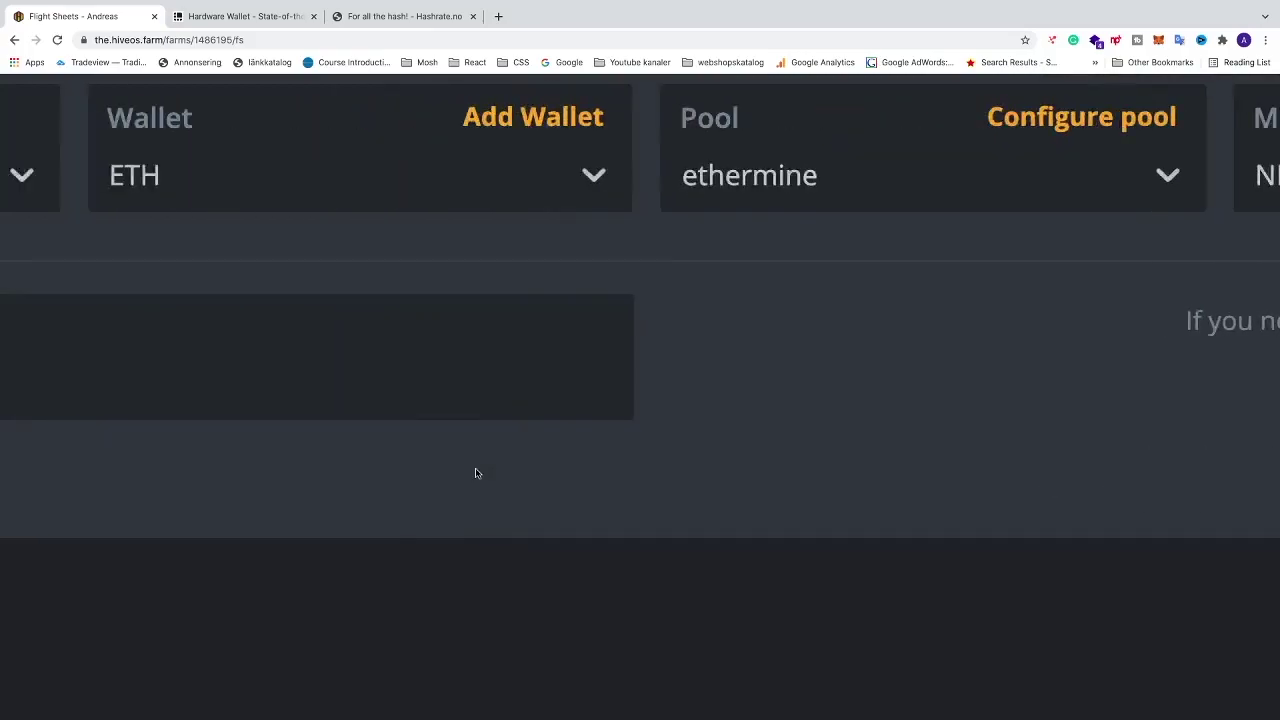
Name the flight sheet 'NBMiner Flight Sheet' and create it.
left_click(460, 390)
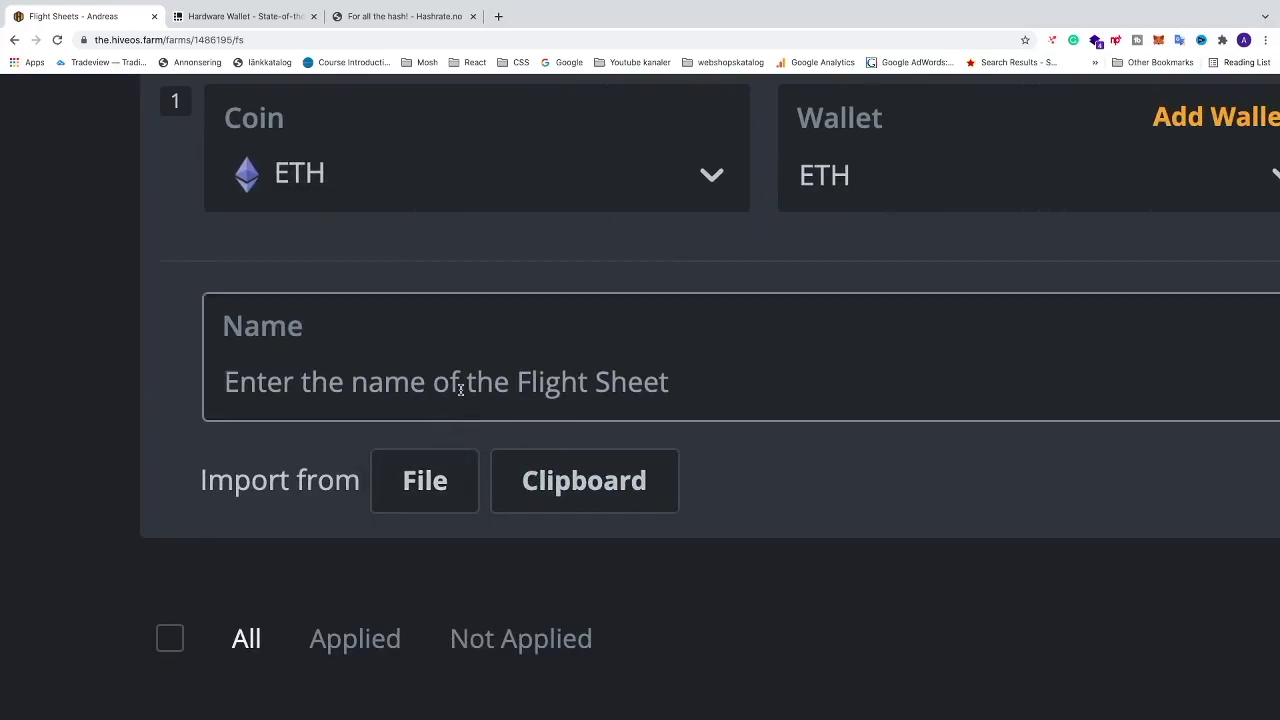
type("NB")
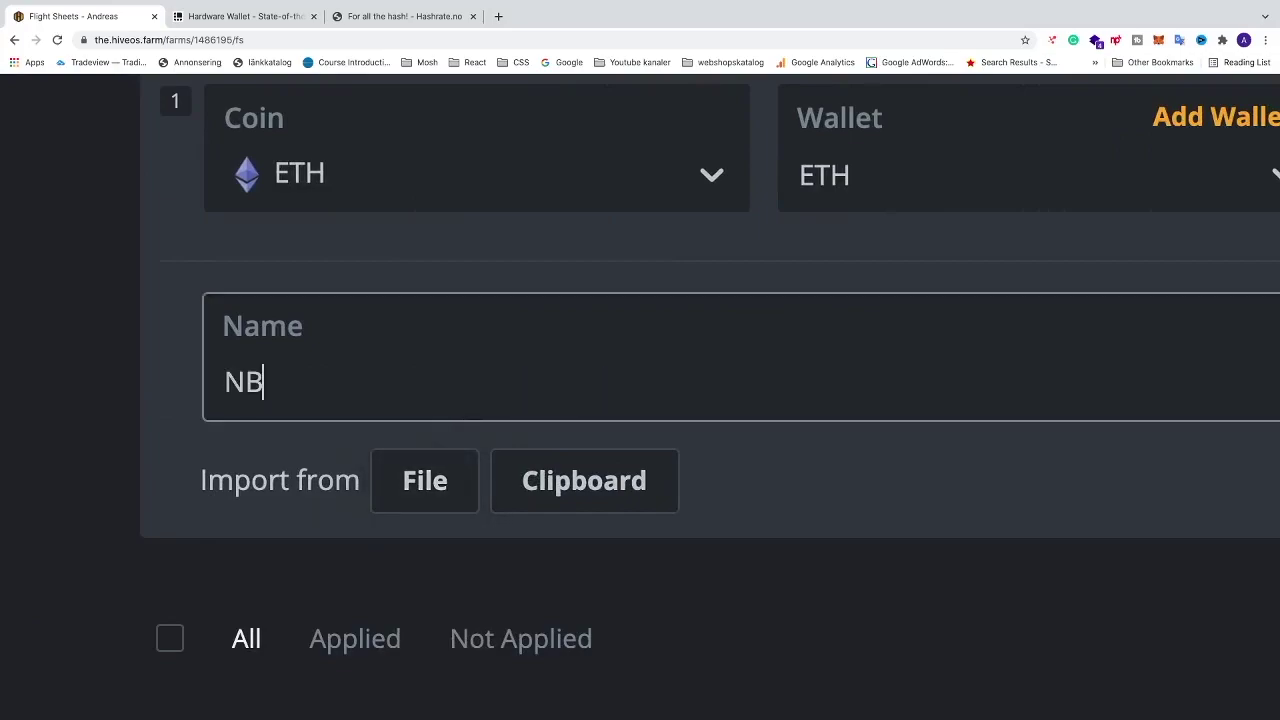
type("Miner")
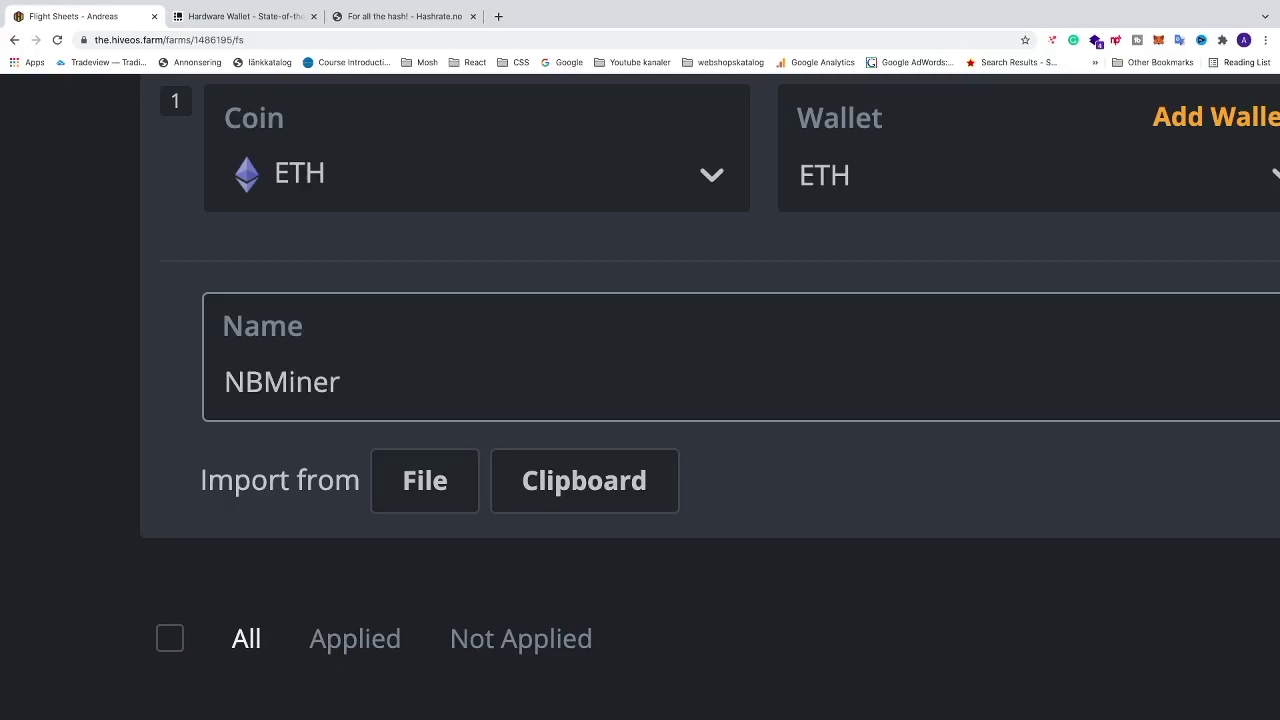
type(" Flight Sheet")
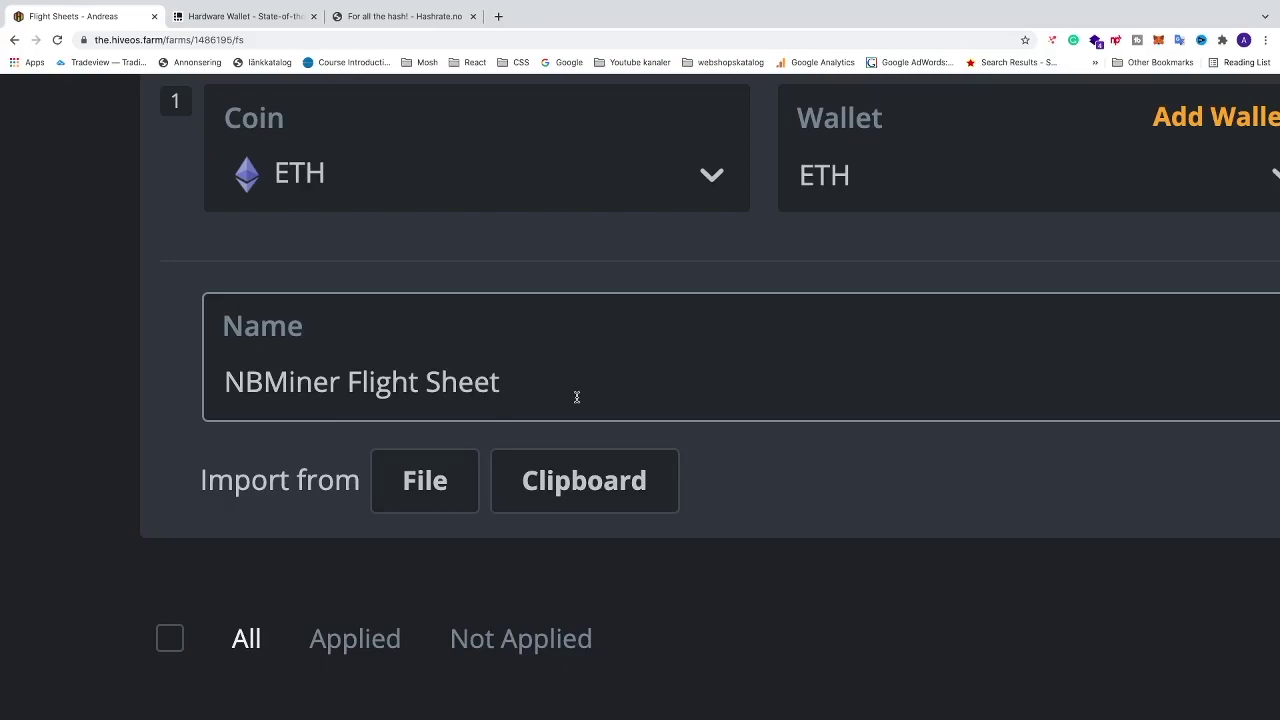
scroll(580, 399, "right", 10)
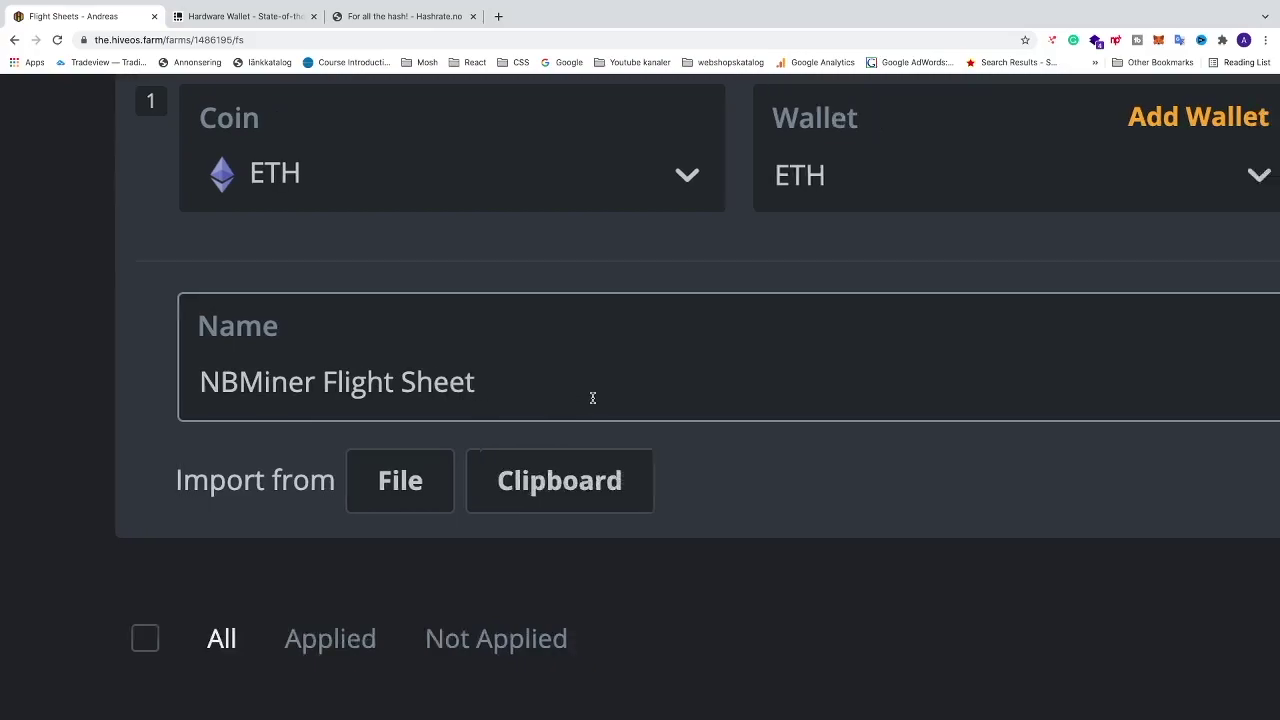
scroll(592, 402, "right", 3)
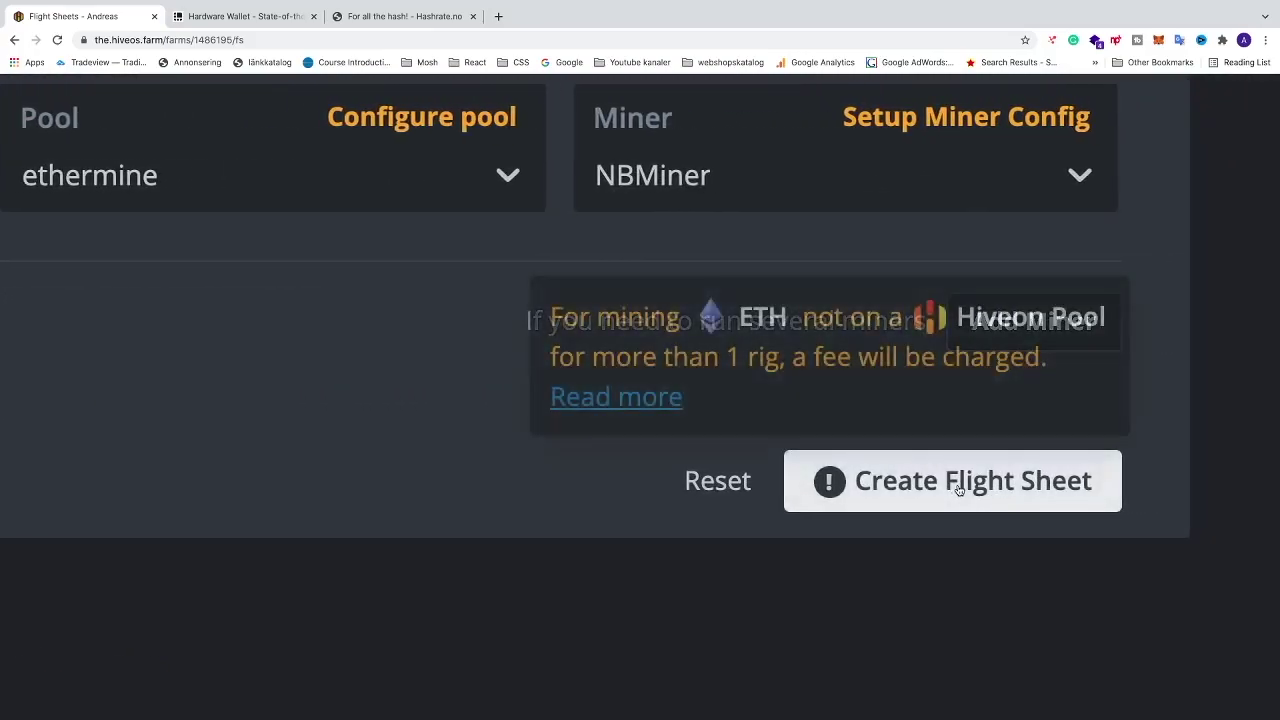
left_click(958, 484)
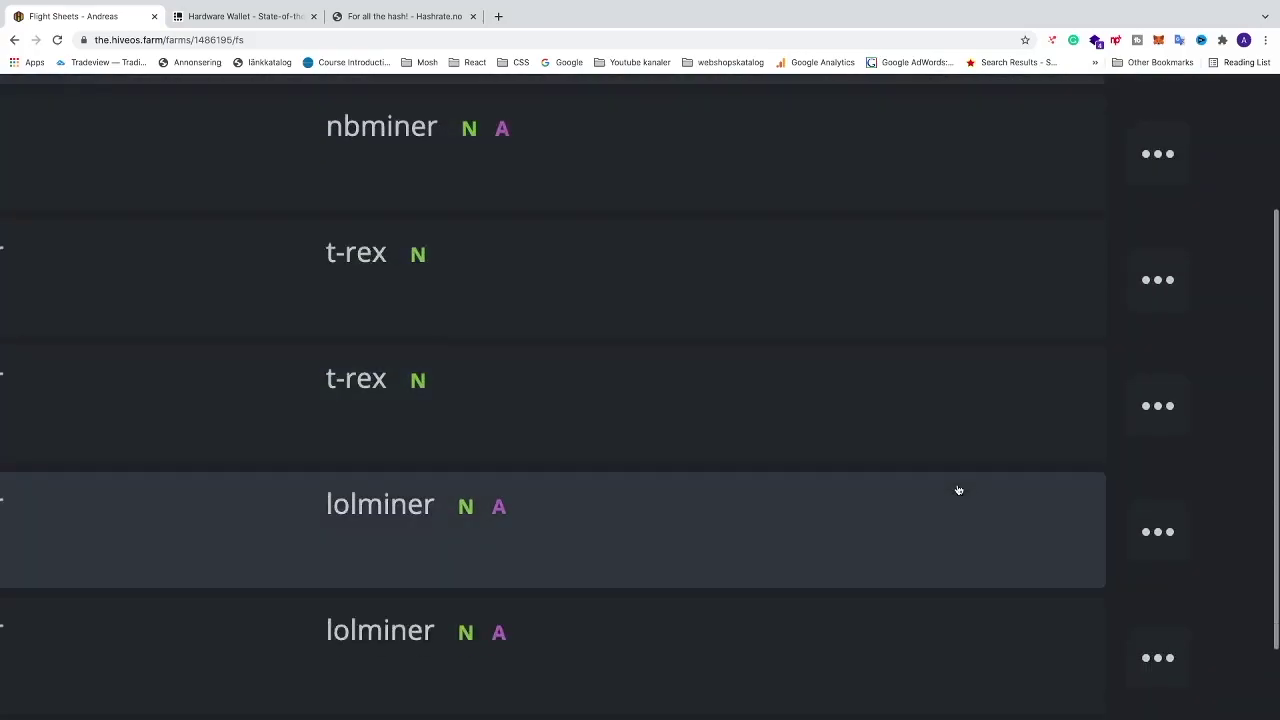
scroll(443, 480, "up", 2)
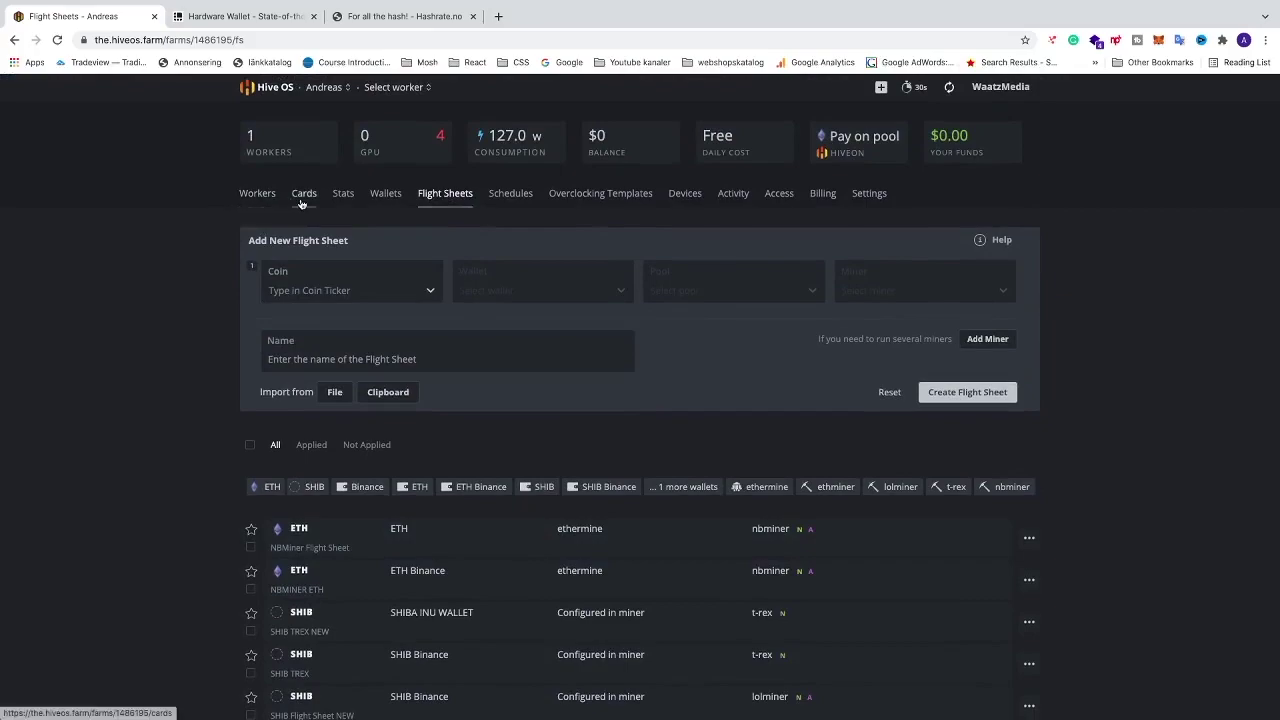
Apply NBMiner Flight Sheet to worker Sun, accepting the pool fee notice.
left_click(258, 198)
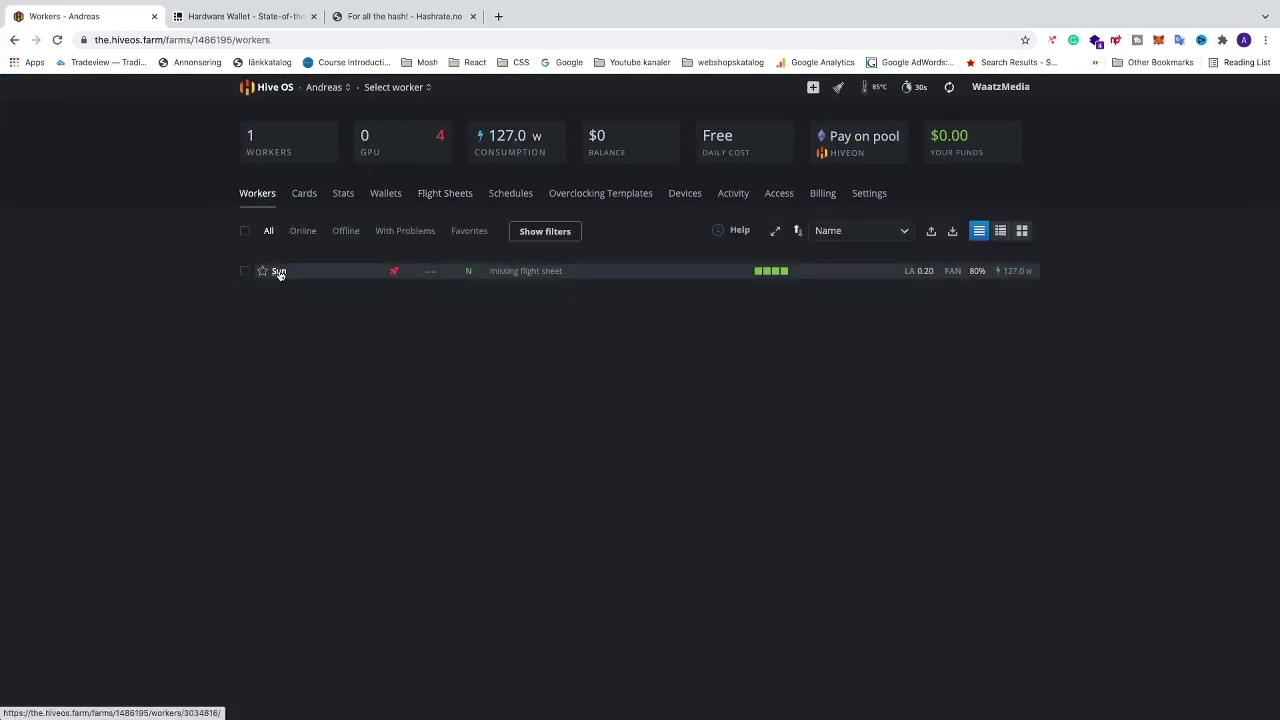
left_click(278, 271)
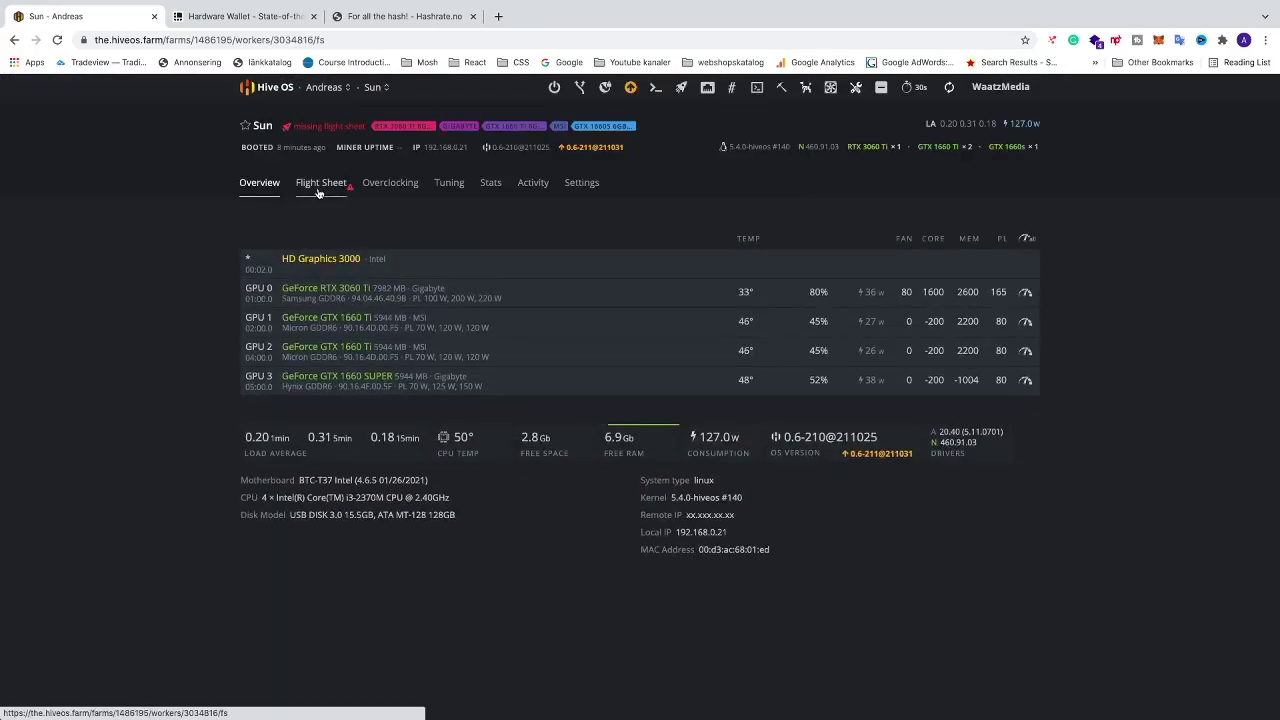
left_click(320, 182)
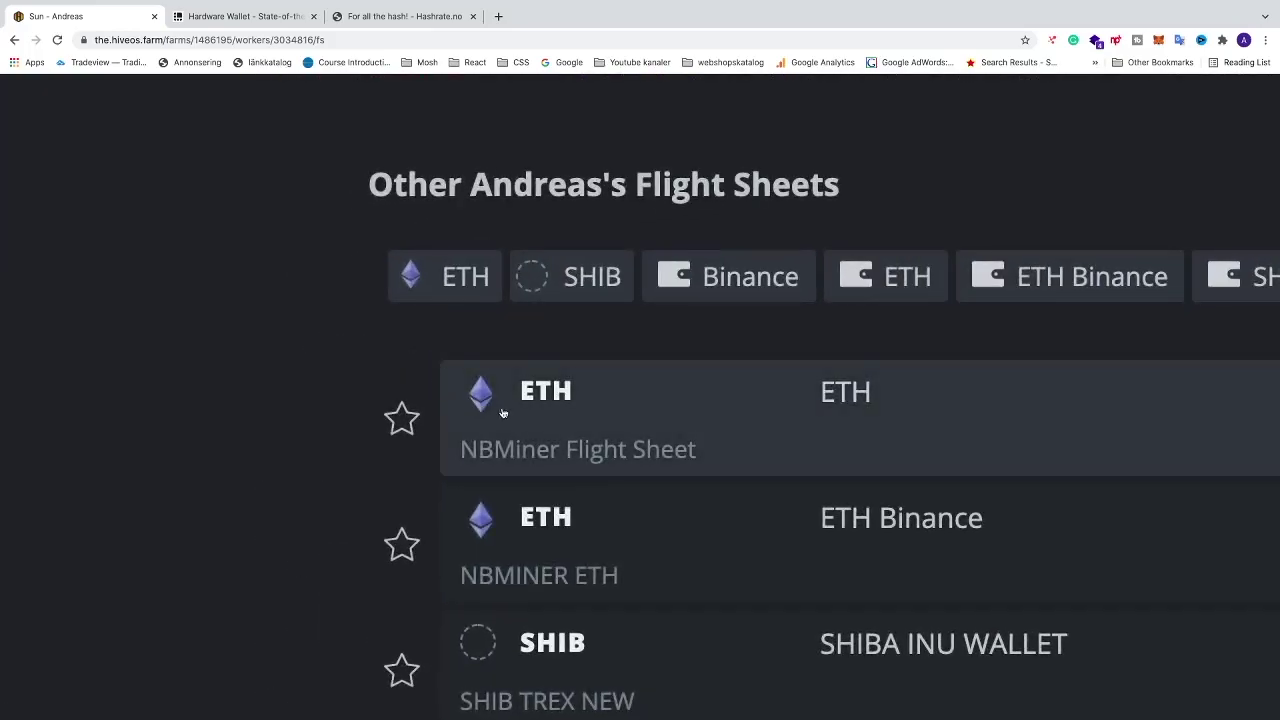
scroll(510, 411, "right", 8)
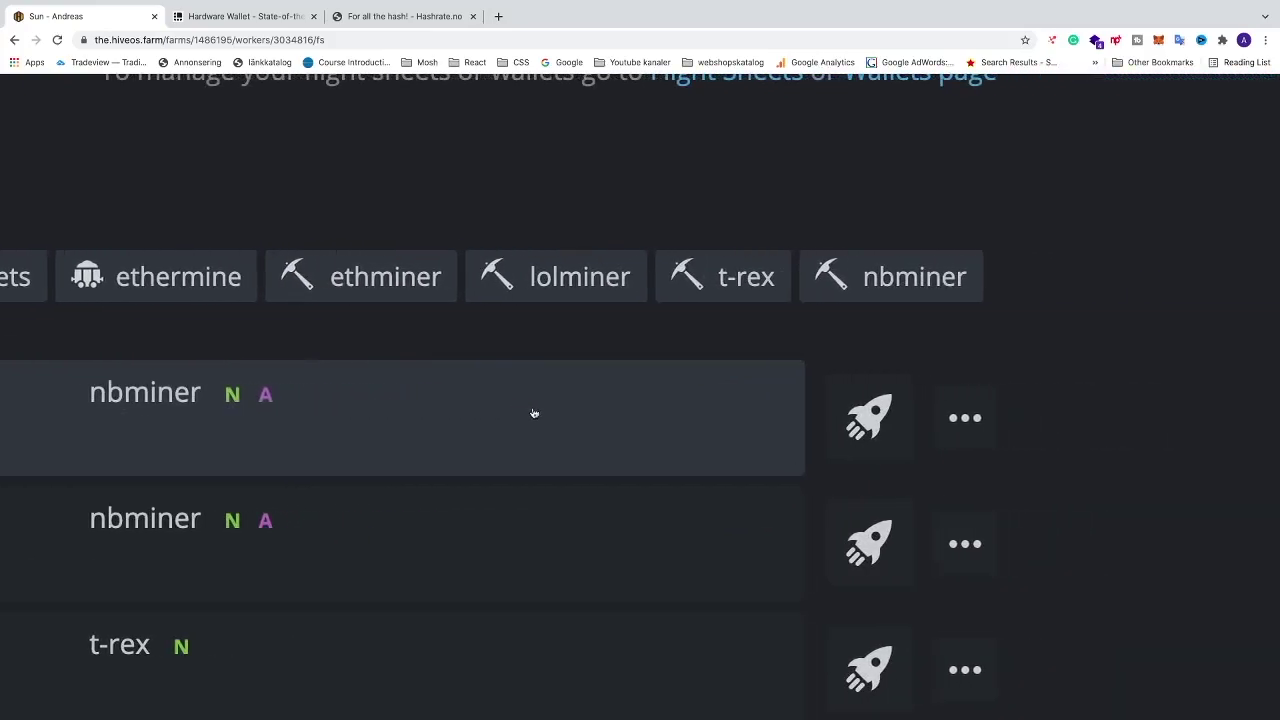
left_click(872, 428)
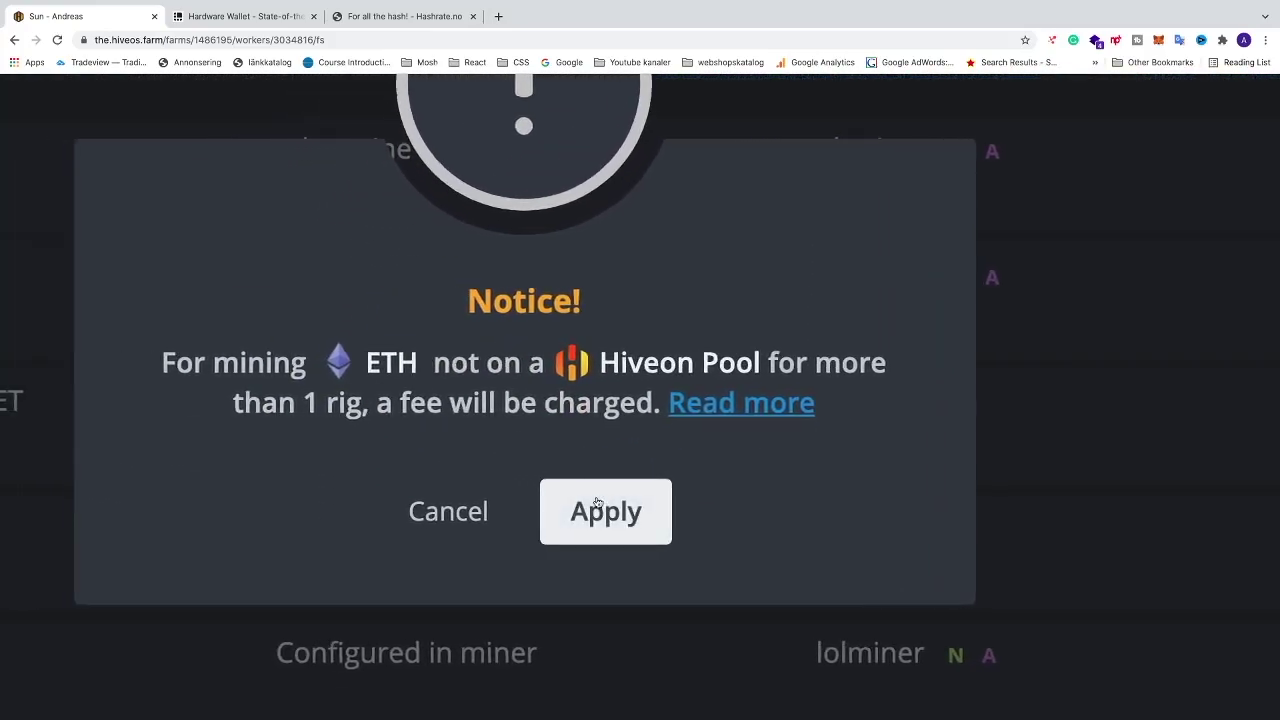
left_click(600, 506)
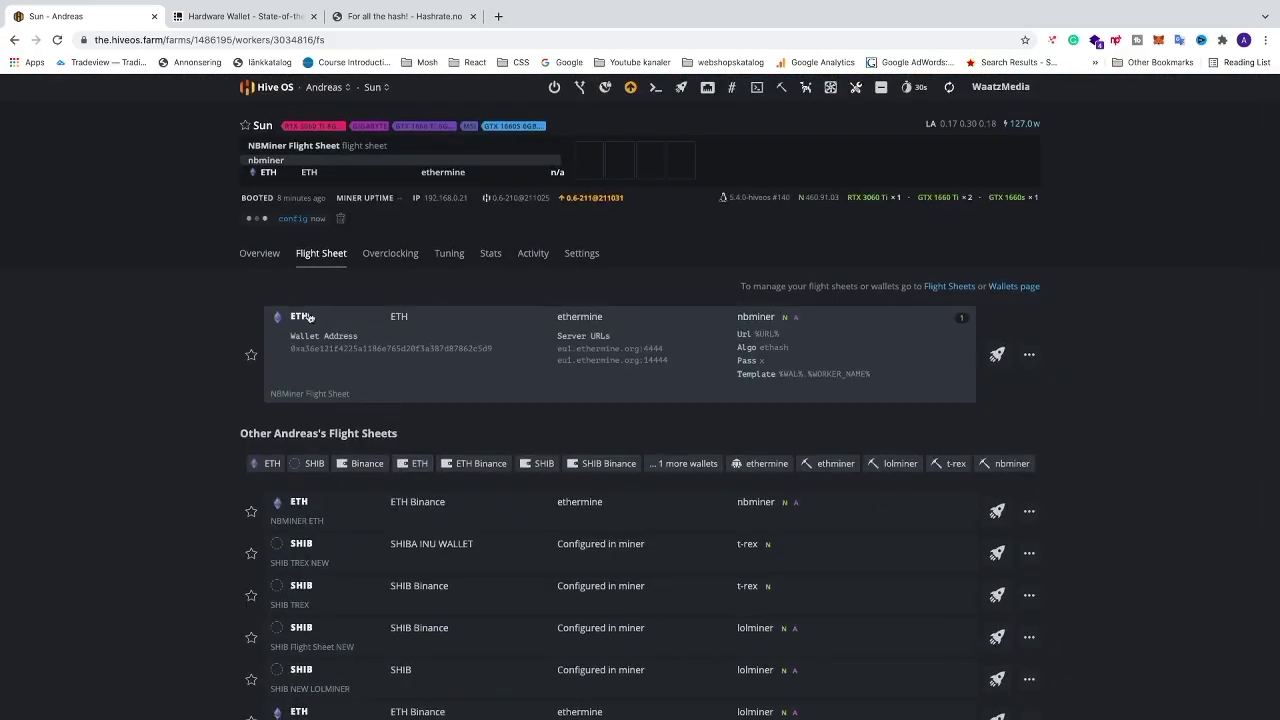
Return to Sun's GPU overview and open the RTX 3060 Ti overclock settings.
left_click(260, 254)
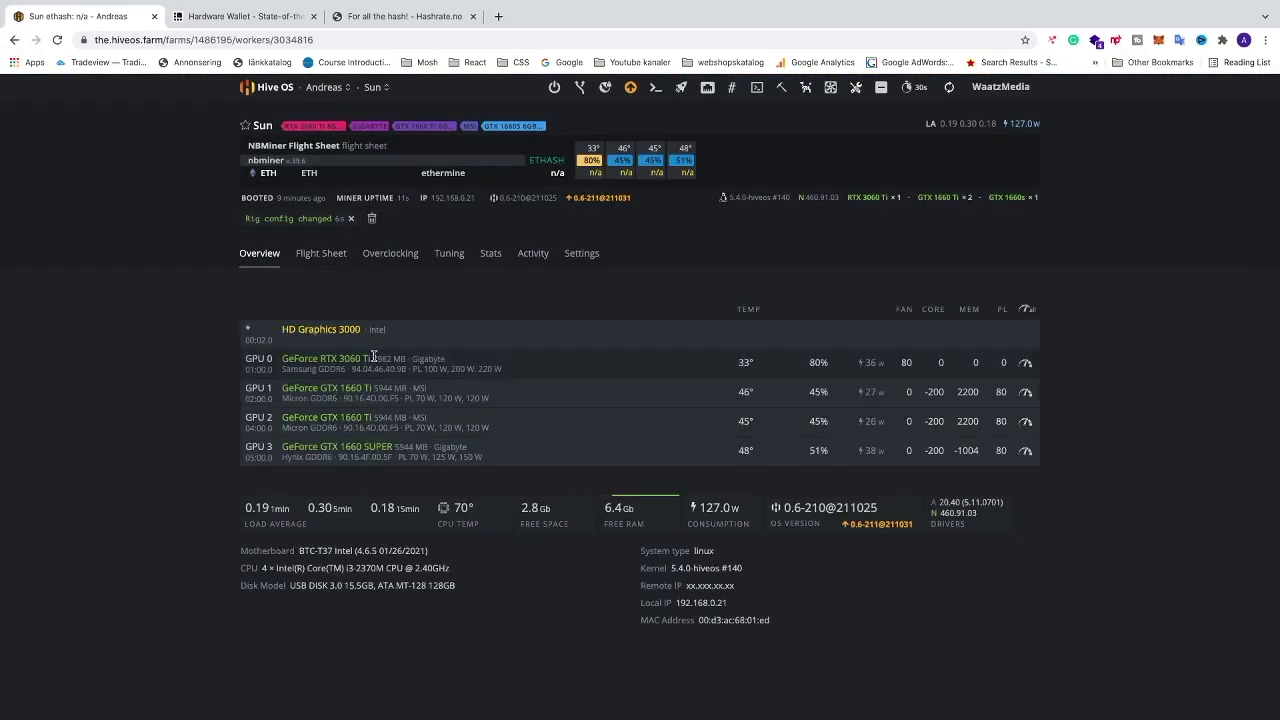
scroll(374, 356, "left", 4)
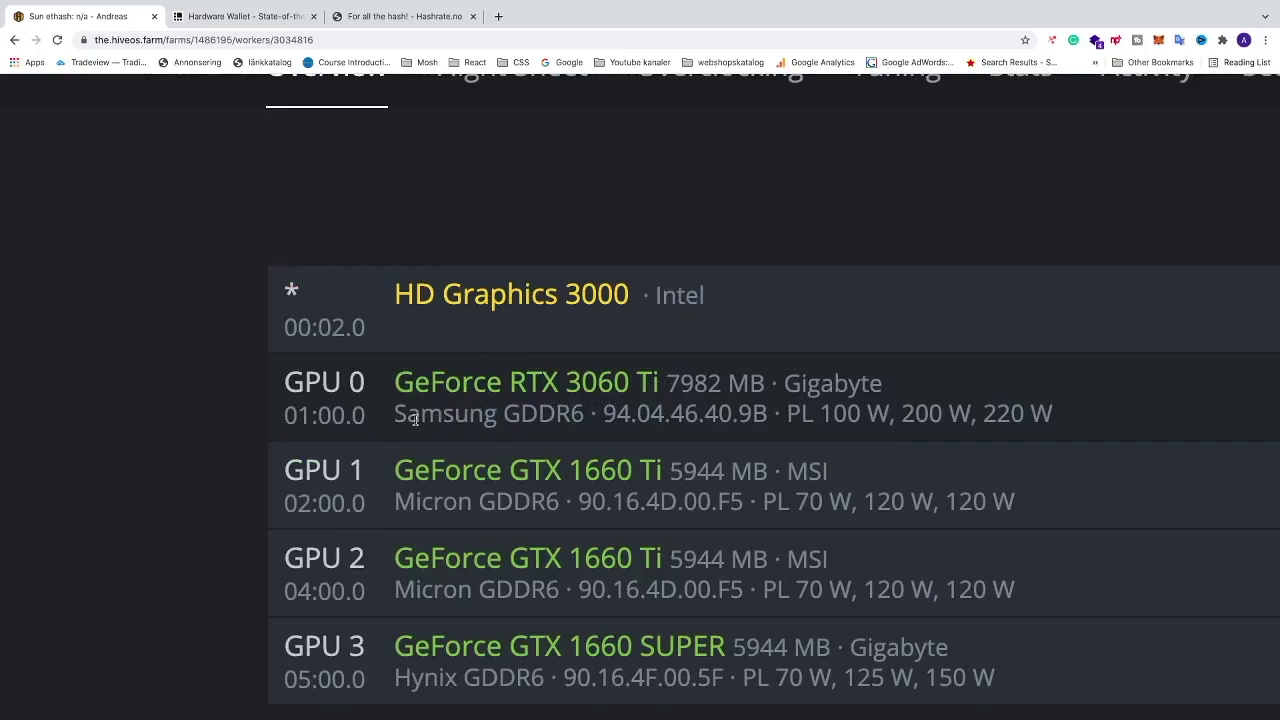
scroll(647, 390, "right", 10)
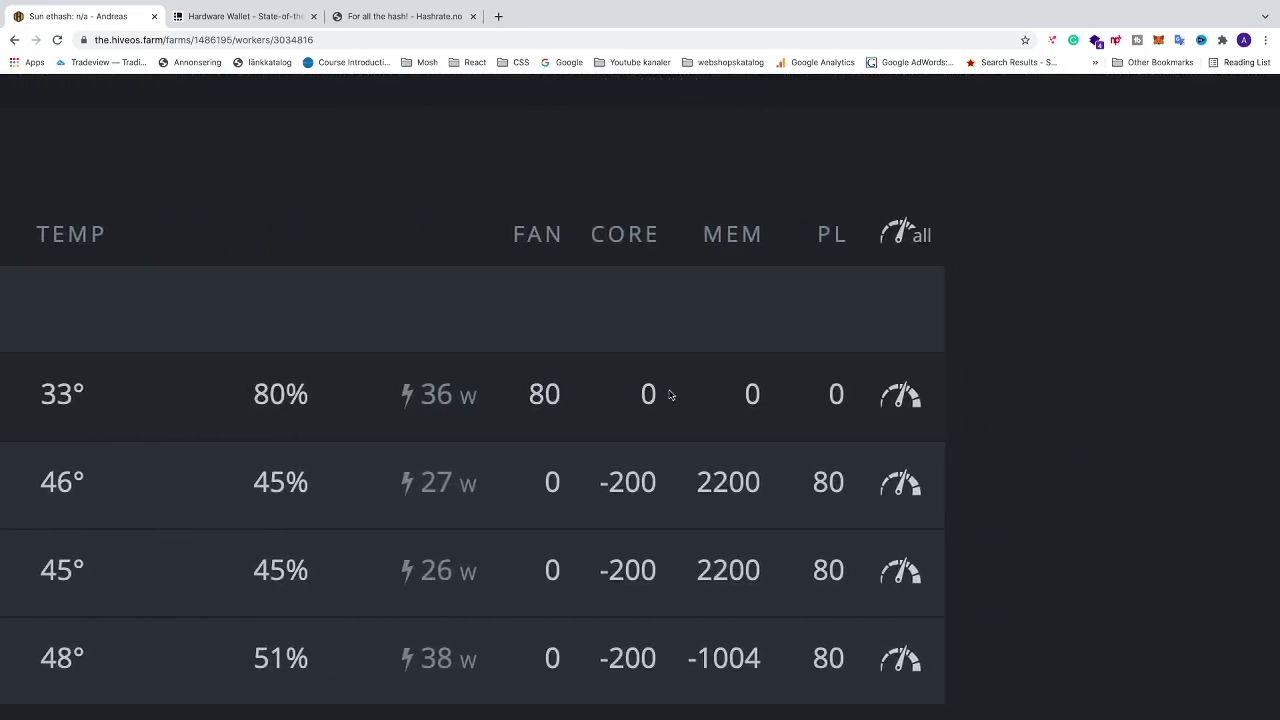
scroll(700, 395, "left", 2)
scroll(706, 394, "right", 3)
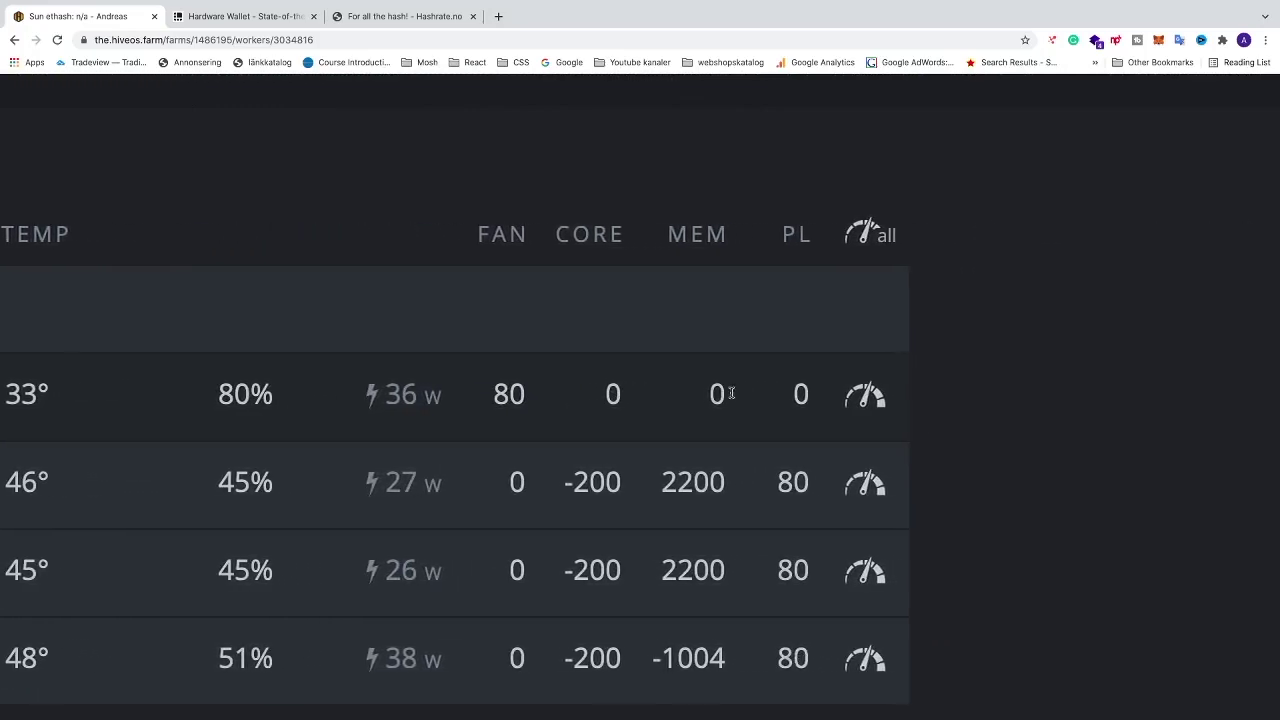
left_click(852, 398)
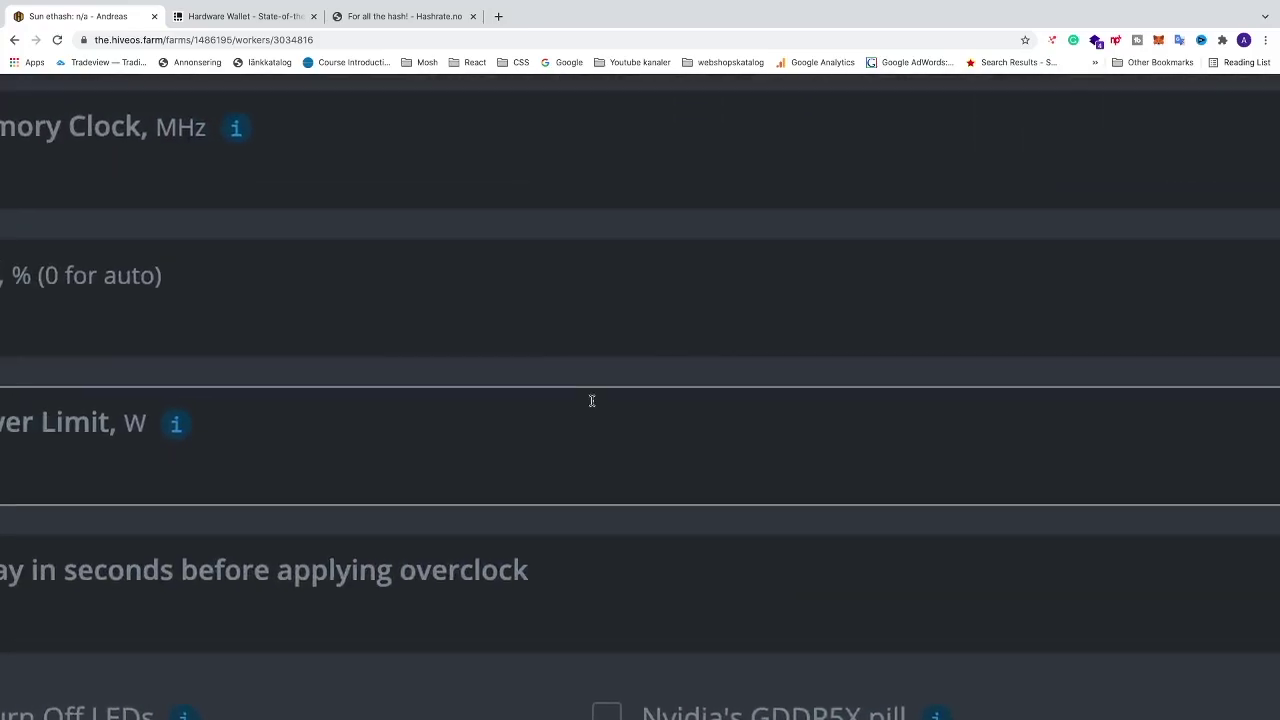
Review the overclock form, then switch to the Hashrate.no GPU table.
scroll(592, 401, "down", 5)
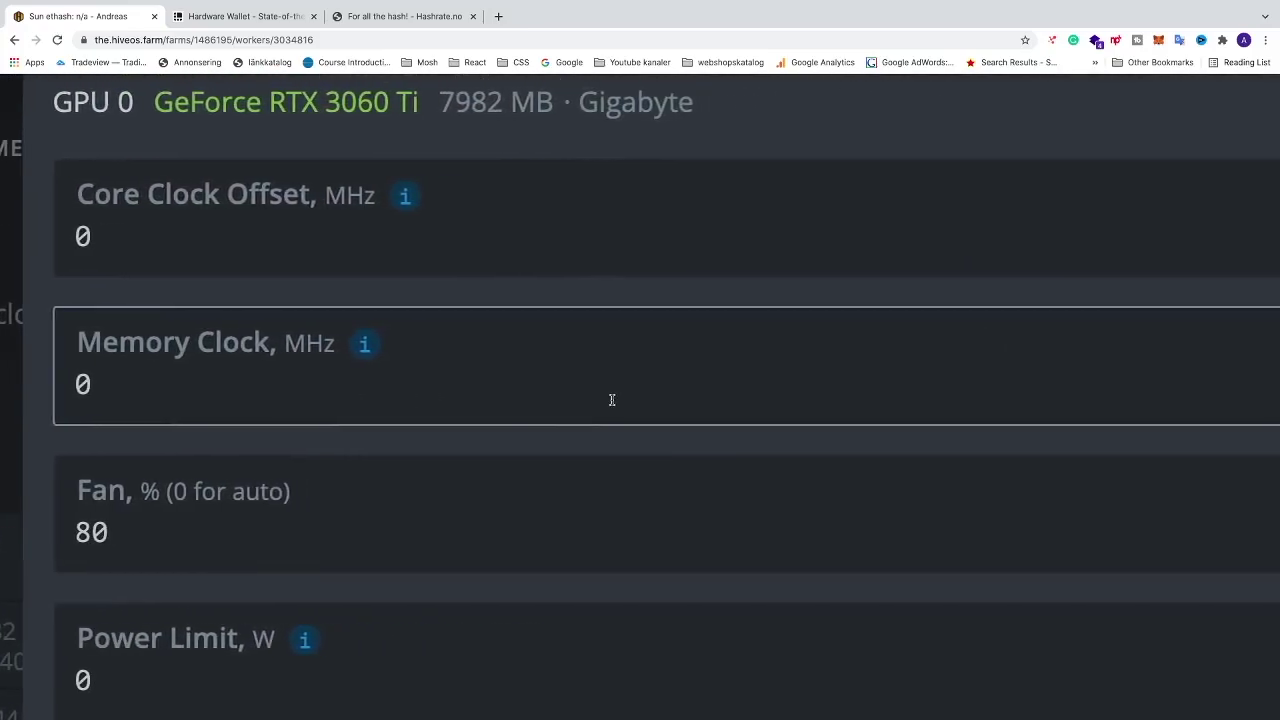
scroll(182, 348, "down", 2)
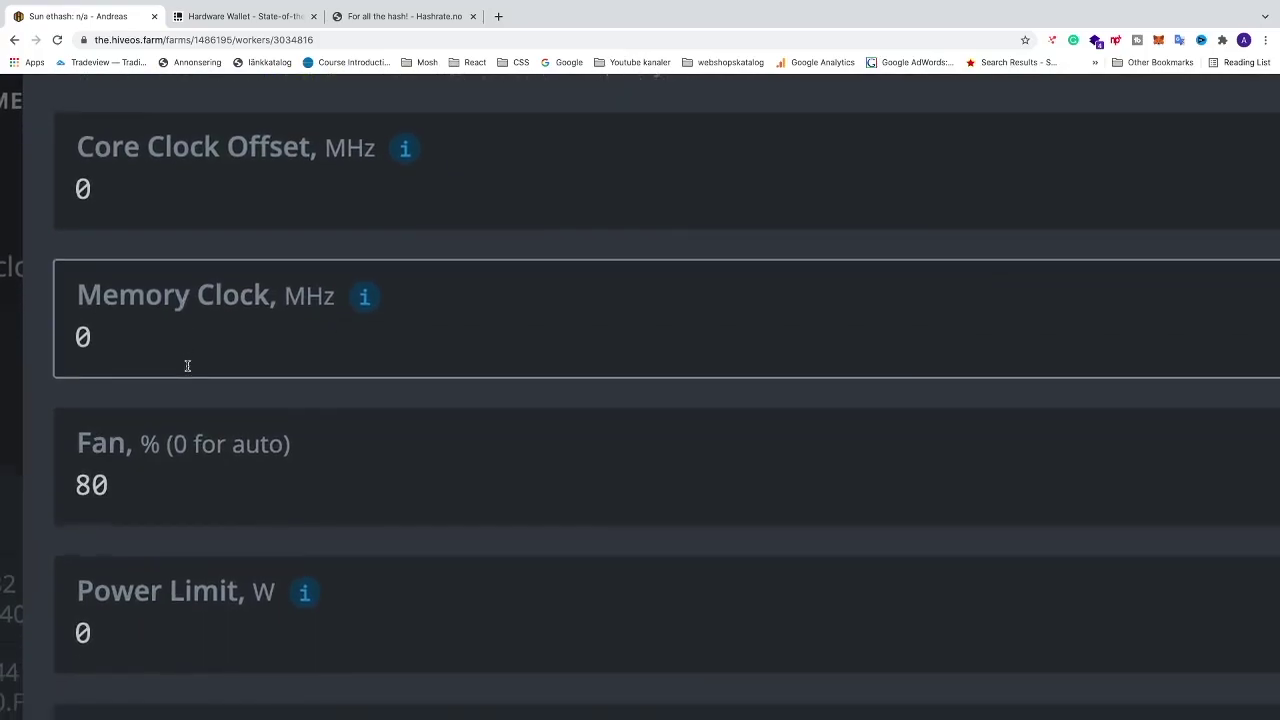
scroll(171, 486, "up", 1)
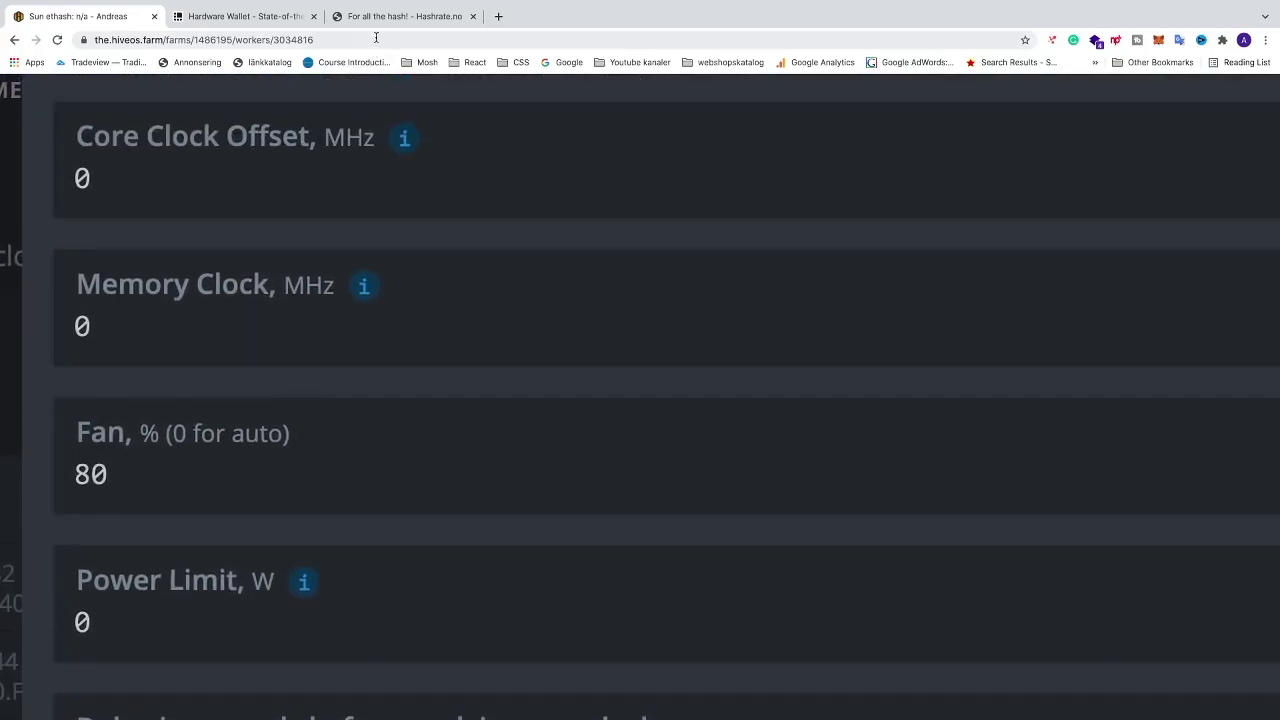
left_click(388, 17)
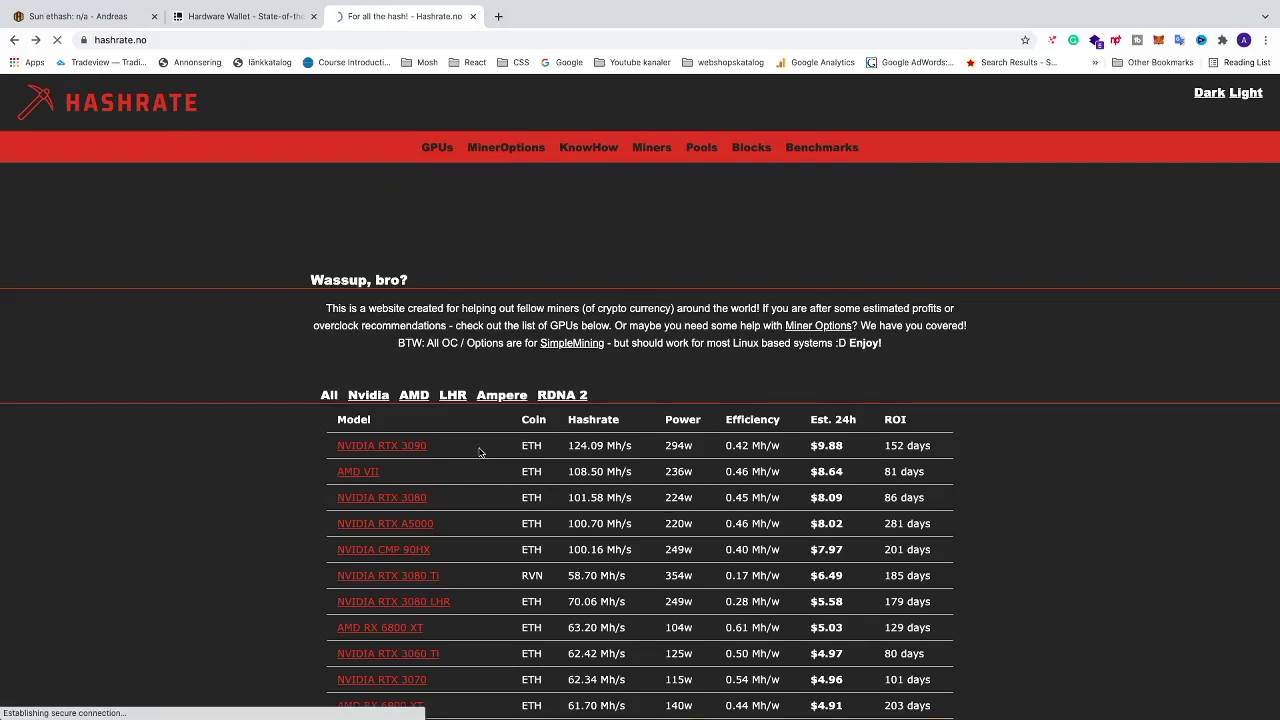
Filter Hashrate.no to LHR cards and open the RTX 3060 Ti LHR page.
left_click(455, 396)
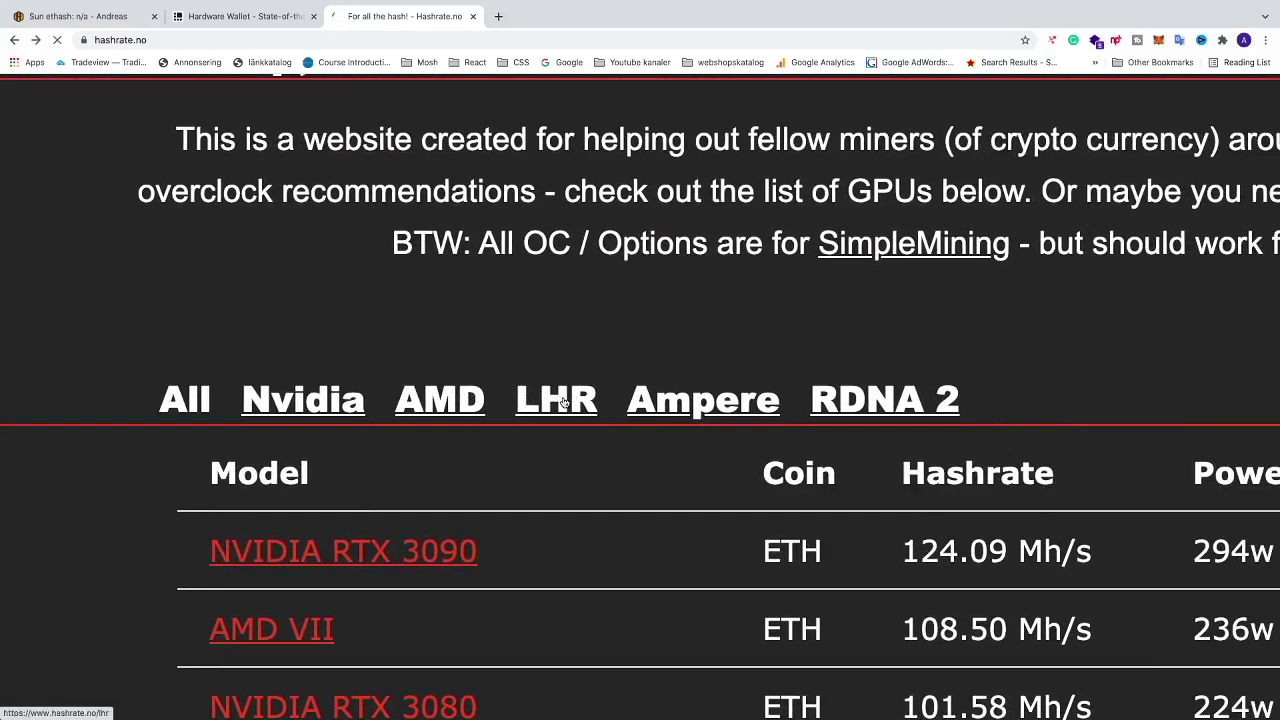
scroll(603, 460, "down", 2)
scroll(603, 460, "down", 2)
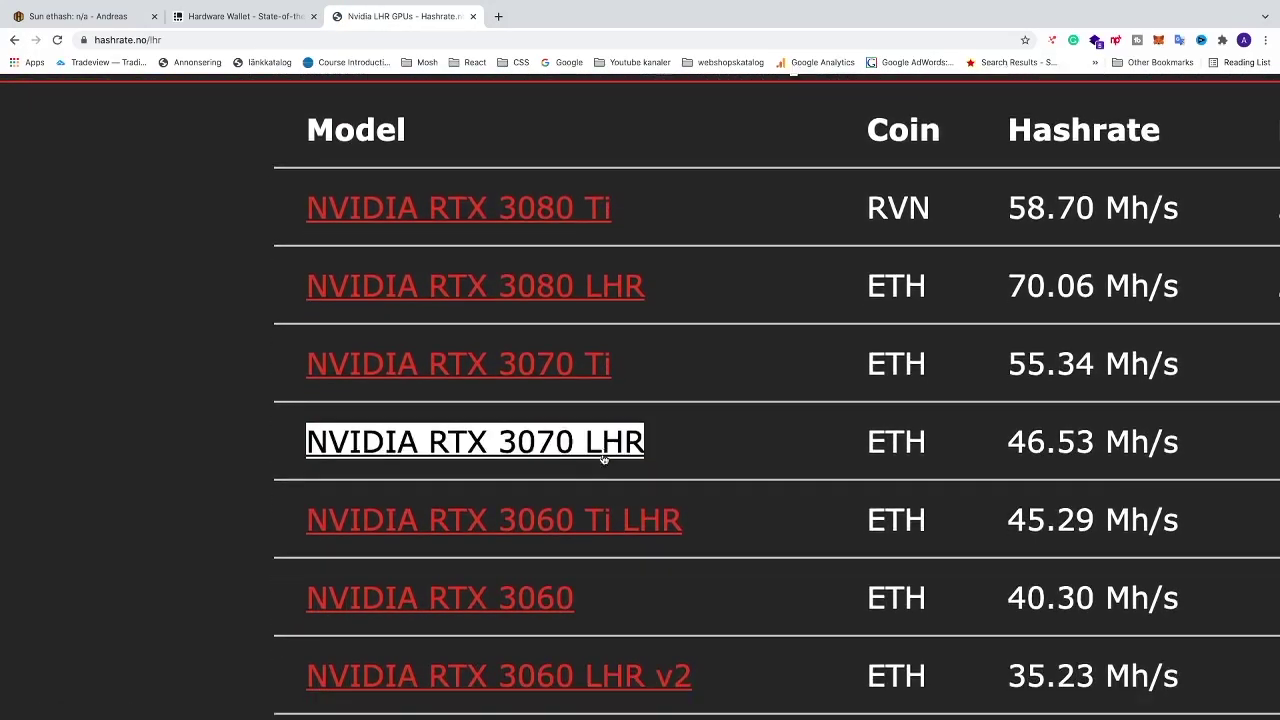
left_click(551, 422)
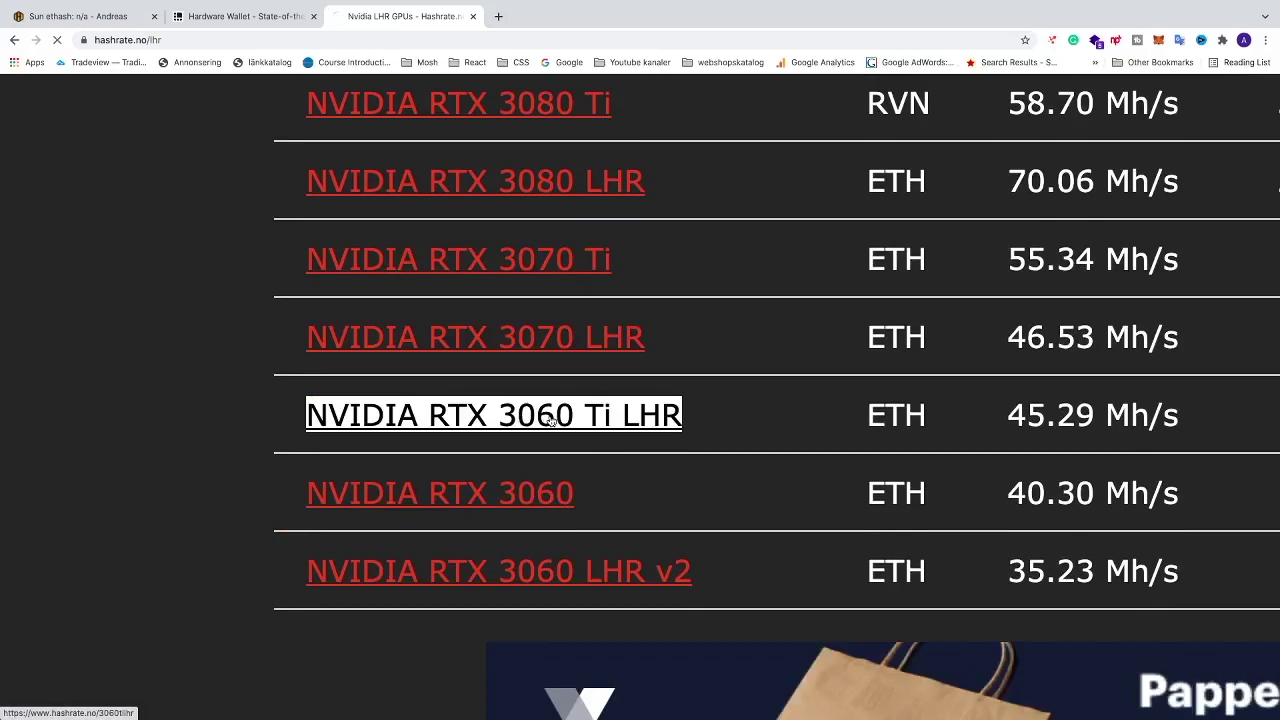
Find the ETH overclock High profile: core 1600, memory 3000, power 165.
scroll(366, 446, "down", 1)
scroll(266, 449, "down", 10)
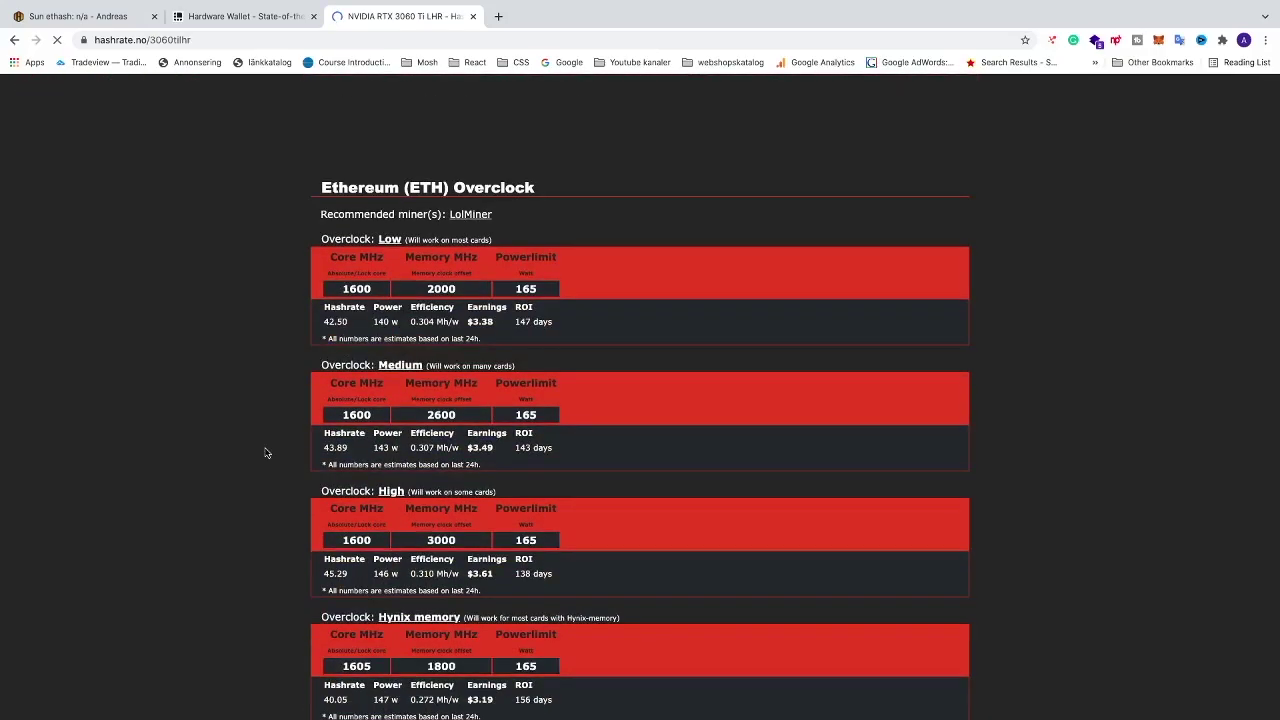
scroll(253, 455, "up", 3)
scroll(253, 455, "up", 2)
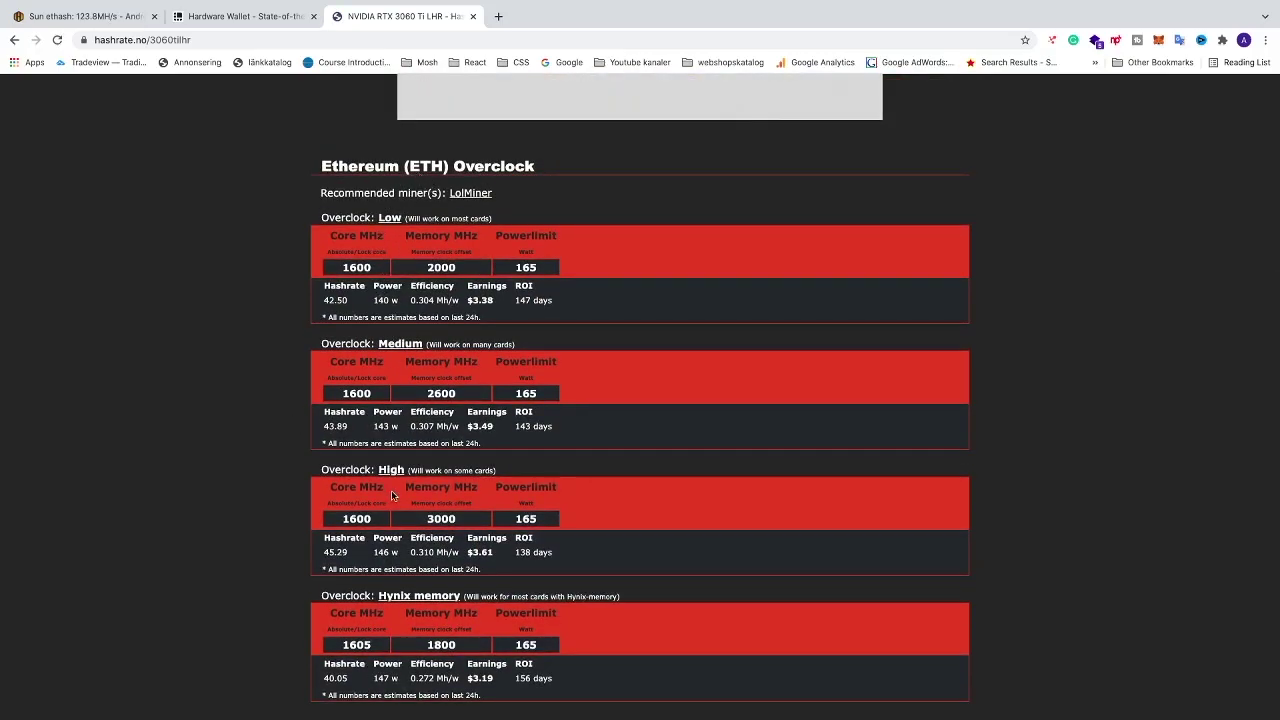
scroll(396, 496, "down", 1)
scroll(398, 495, "up", 1)
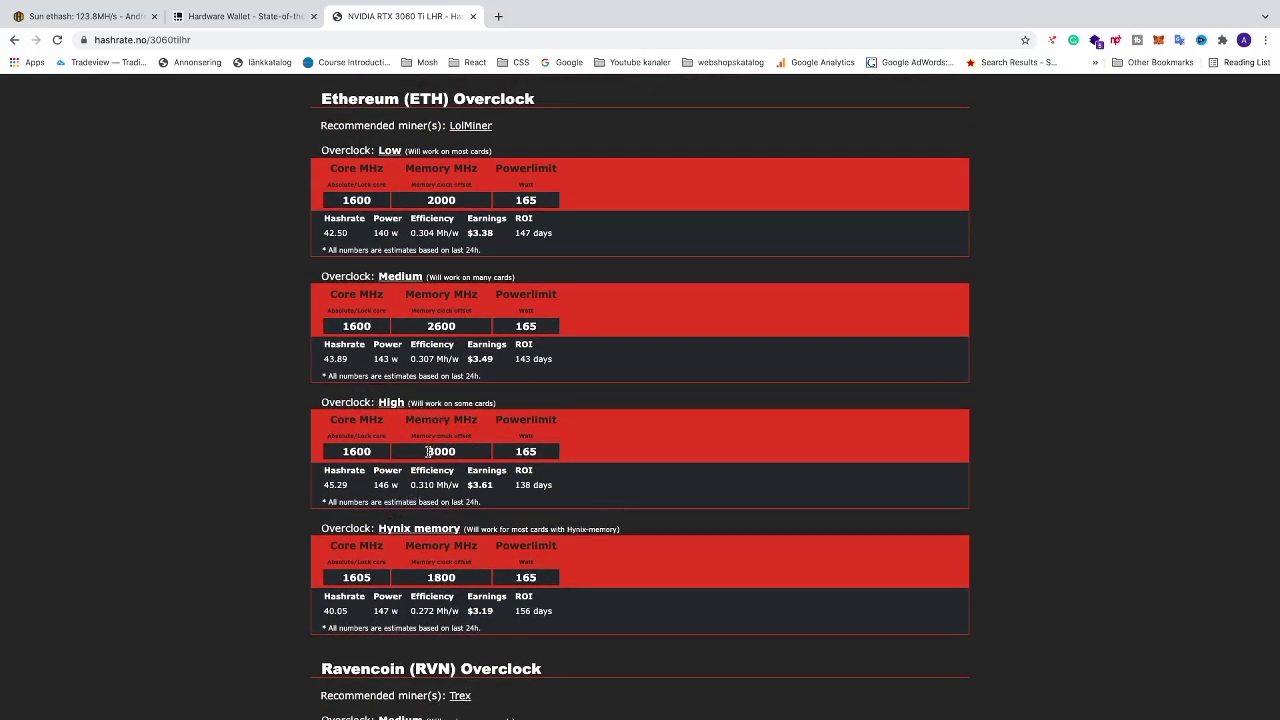
left_click_drag(428, 451, 474, 455)
left_click(467, 456)
scroll(426, 288, "down", 1)
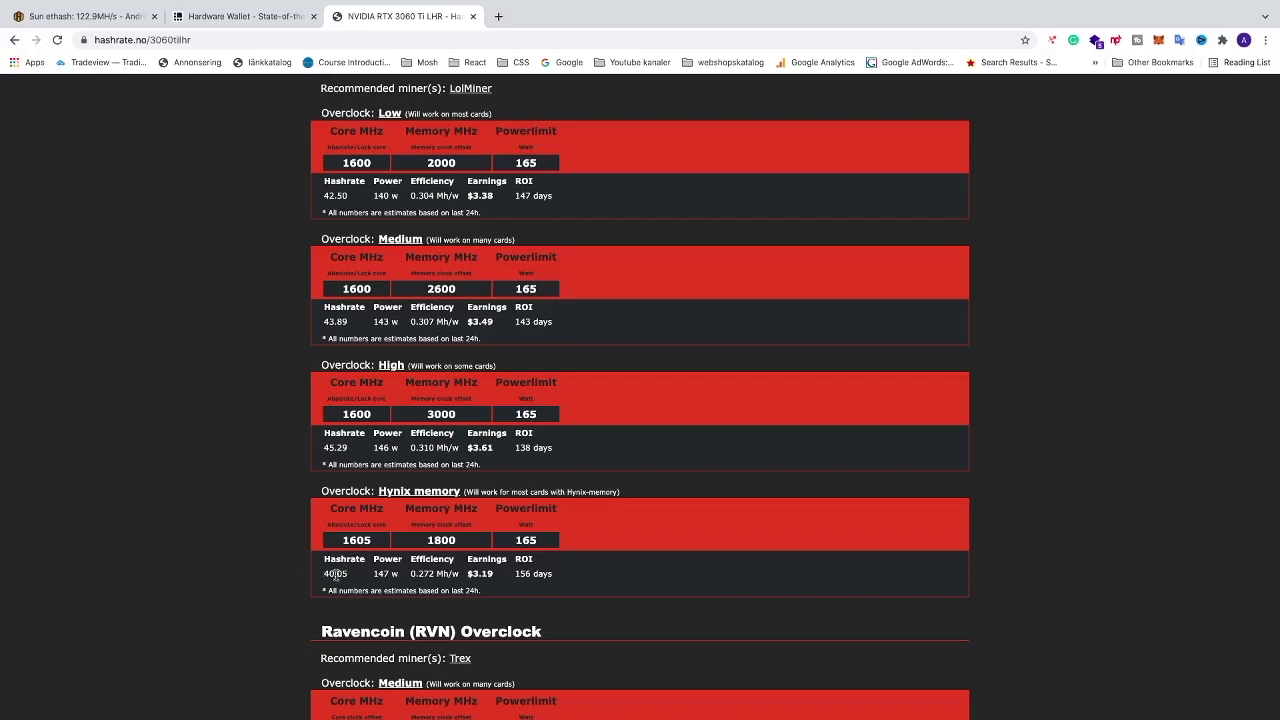
scroll(348, 575, "up", 1)
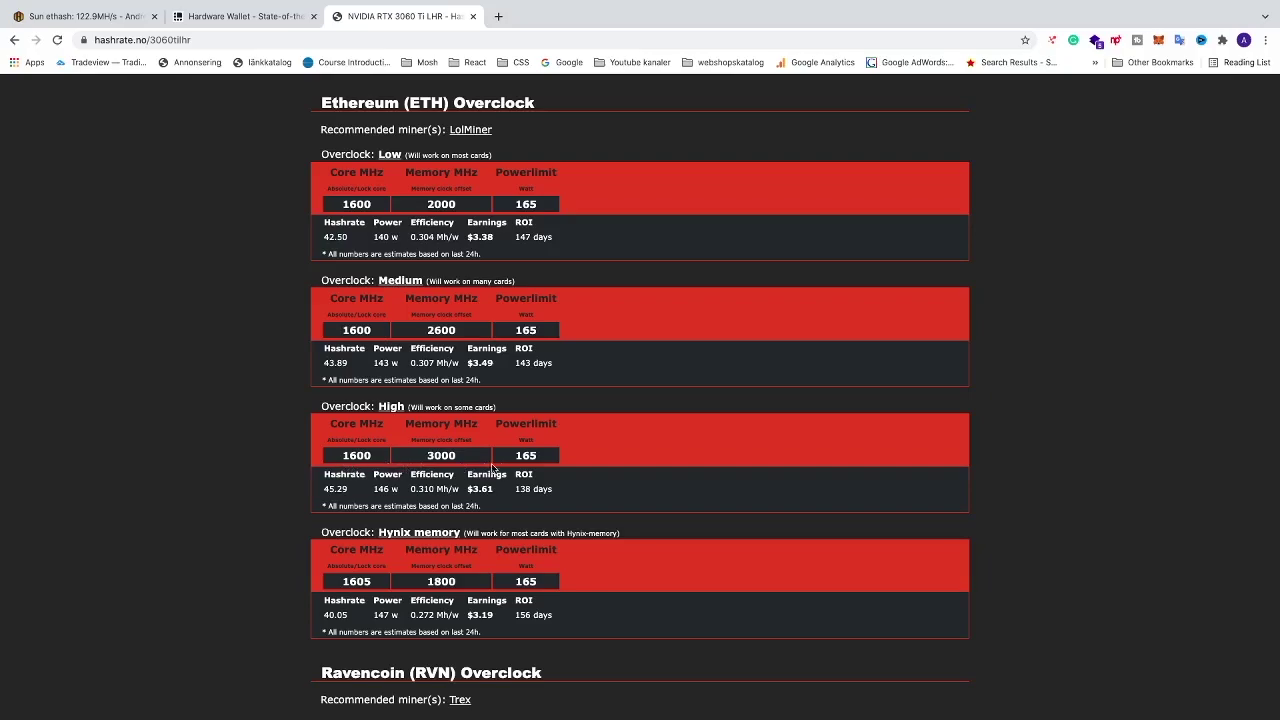
Set the RTX 3060 Ti's core clock to 1600 and memory clock to 3000.
left_click(100, 18)
left_click(127, 182)
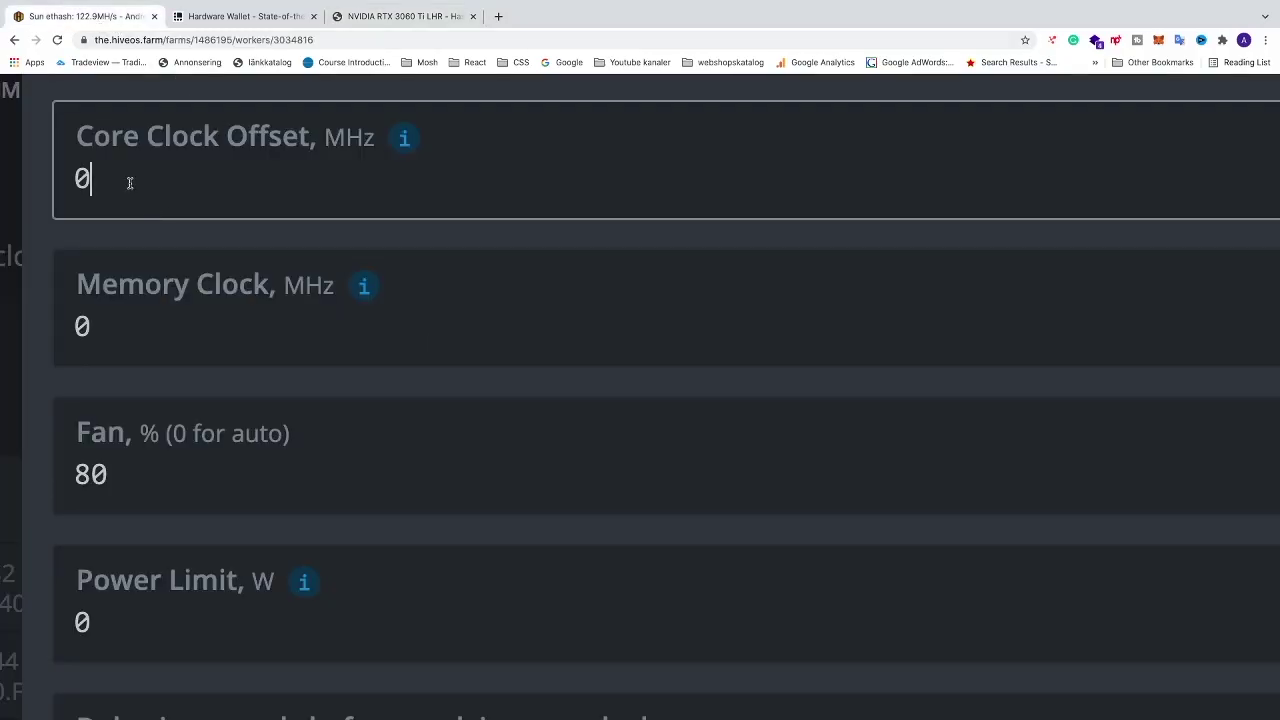
key("BackSpace")
type("1600")
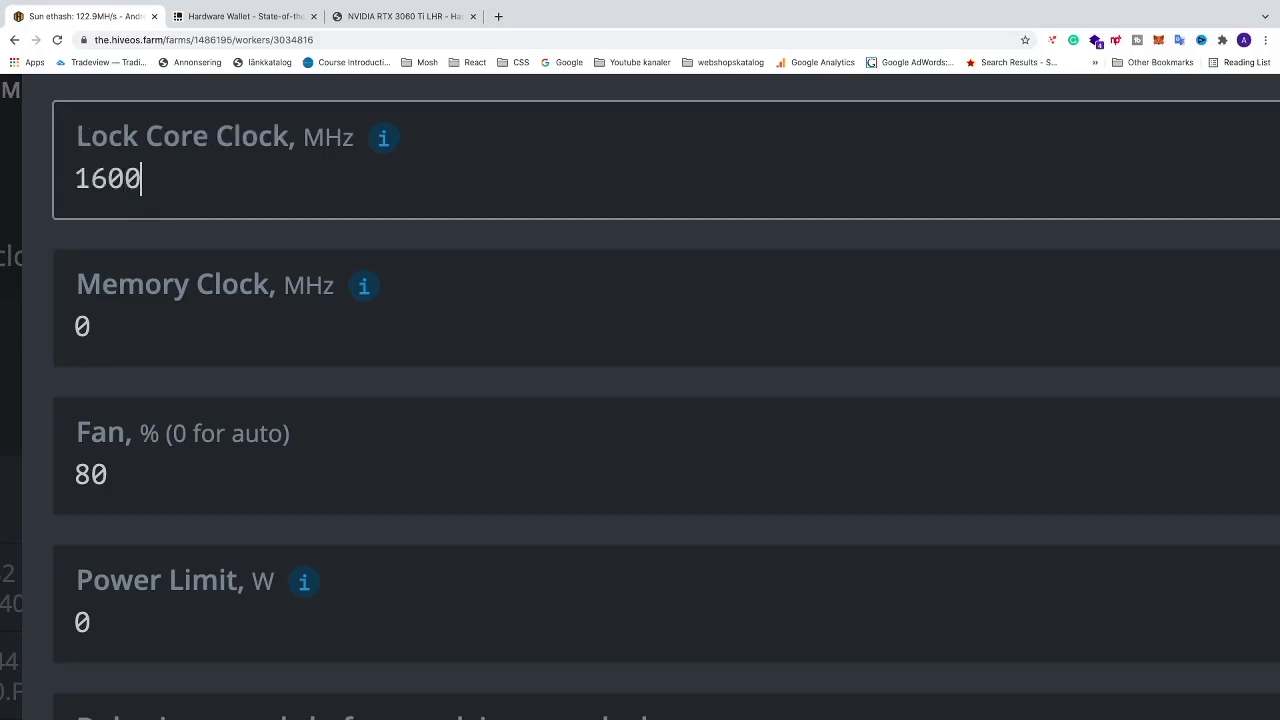
left_click(97, 329)
key("BackSpace")
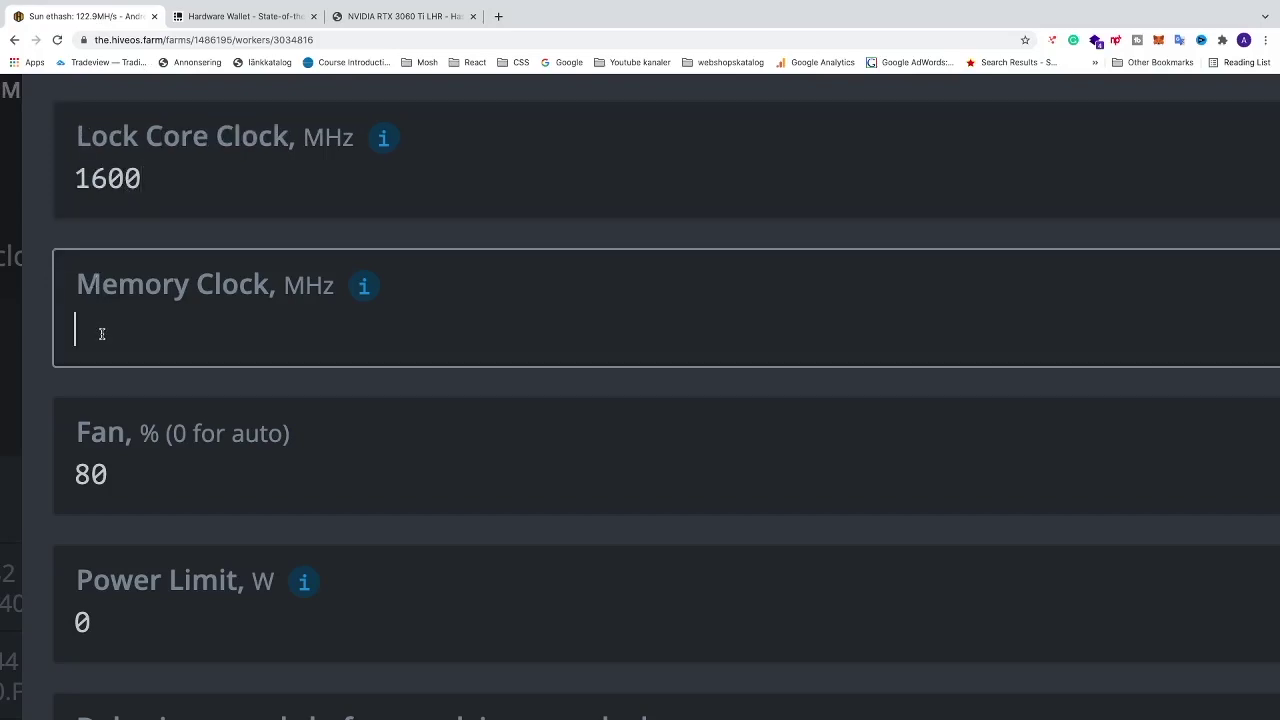
type("3000")
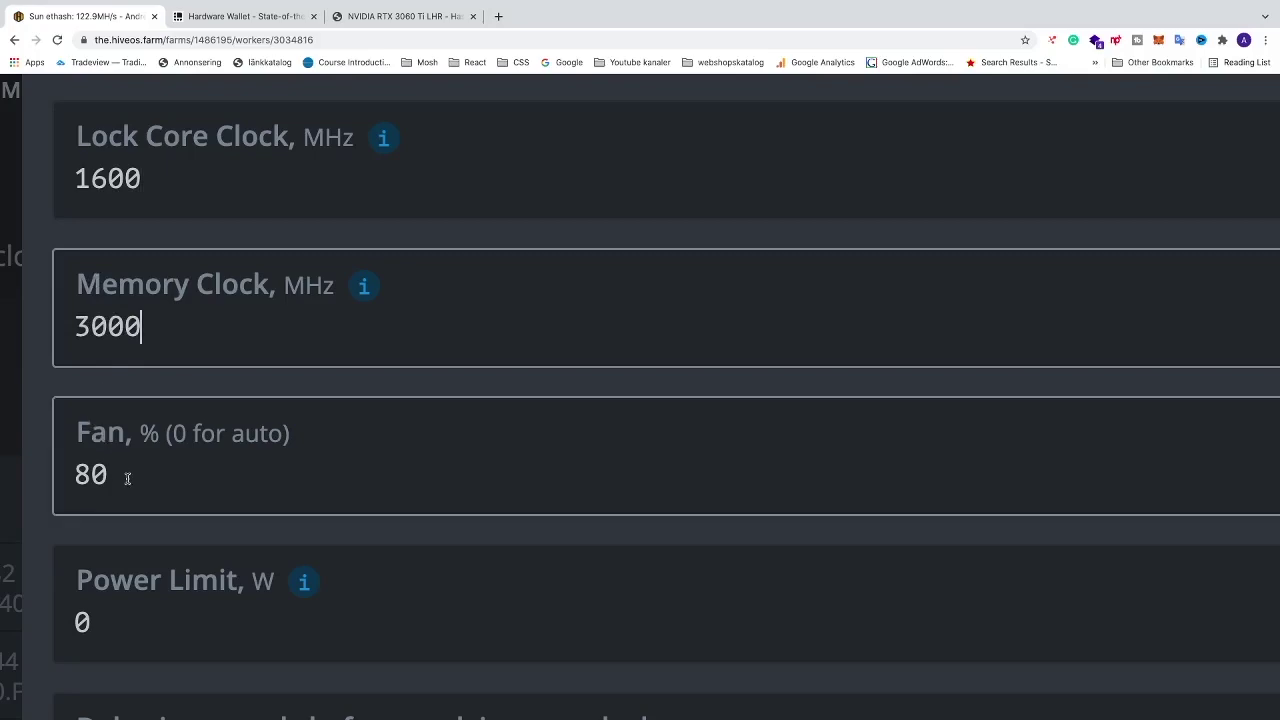
Set fan to 100 and power limit to 165 W, then apply the overclock.
left_click_drag(123, 474, 50, 470)
key("BackSpace")
type("100")
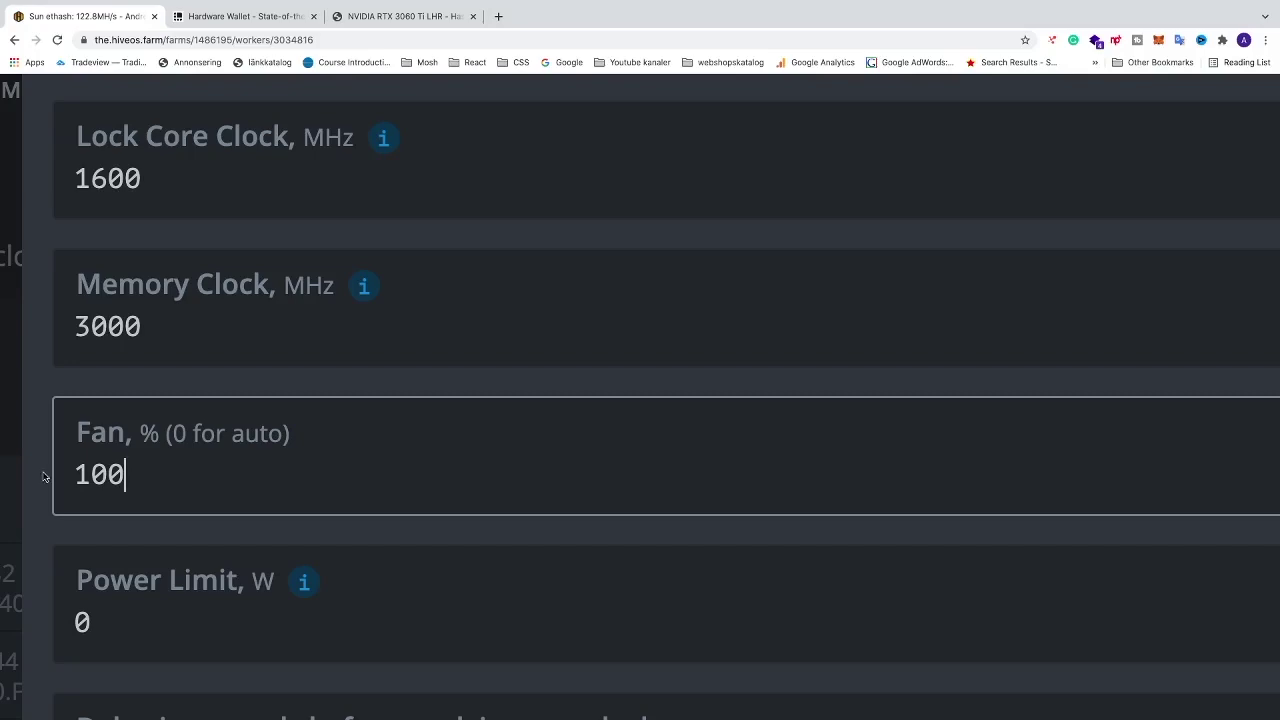
left_click(101, 621)
key("BackSpace")
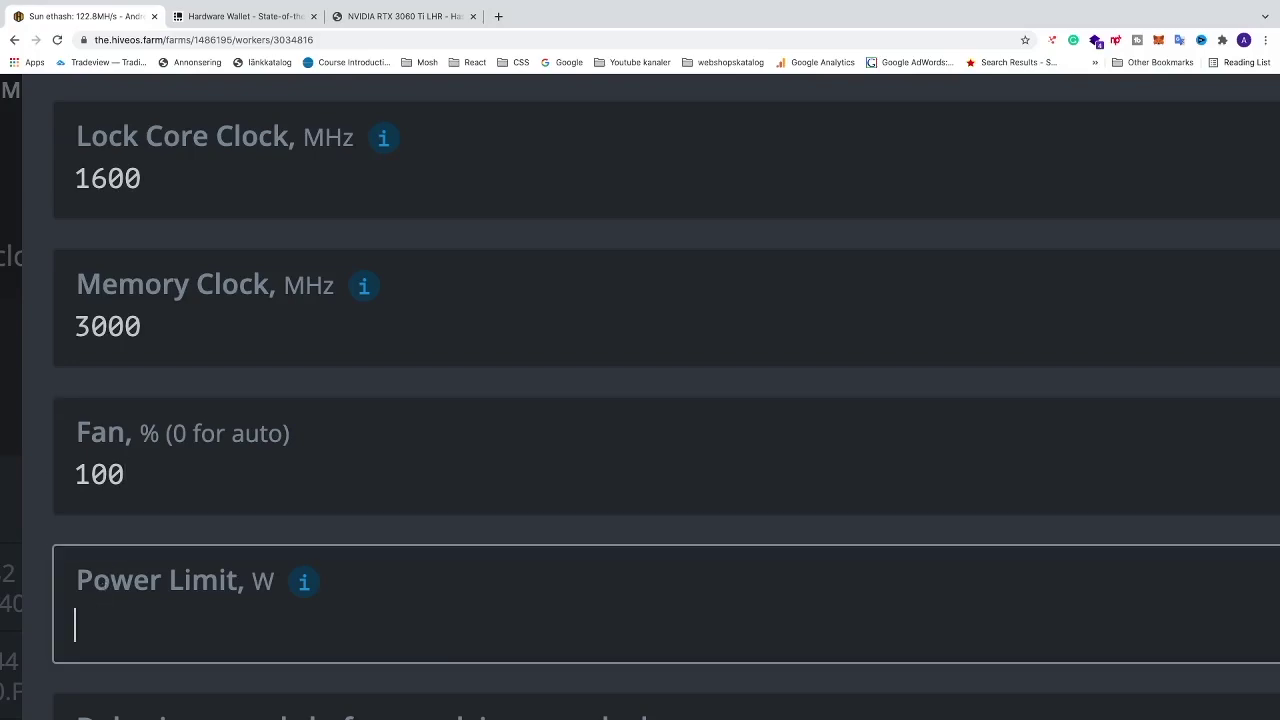
type("165")
scroll(457, 477, "down", 10)
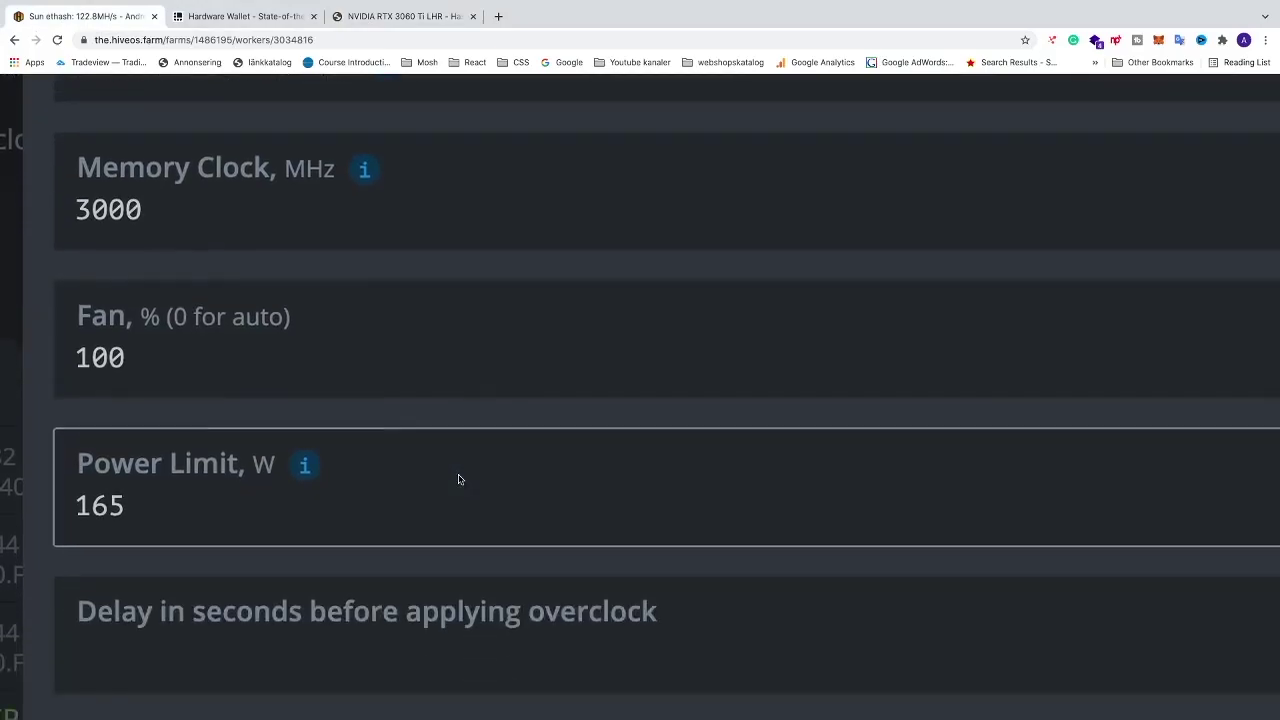
scroll(462, 476, "right", 3)
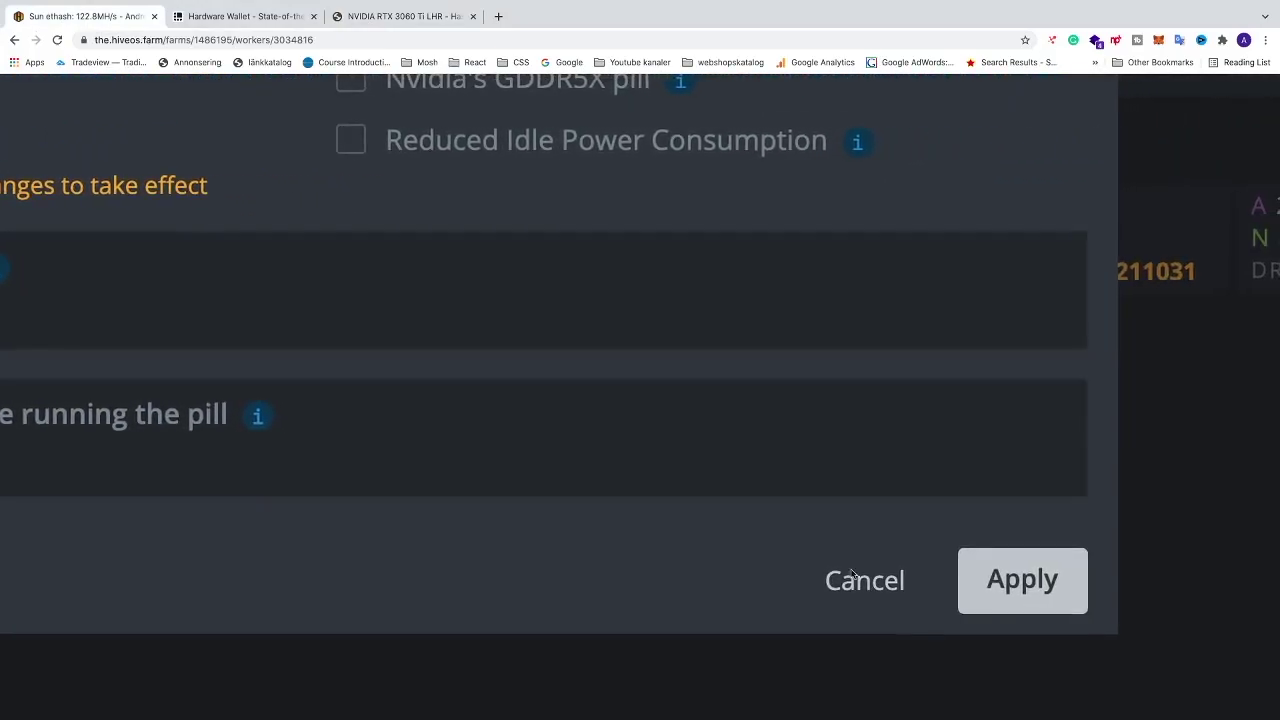
left_click(1012, 590)
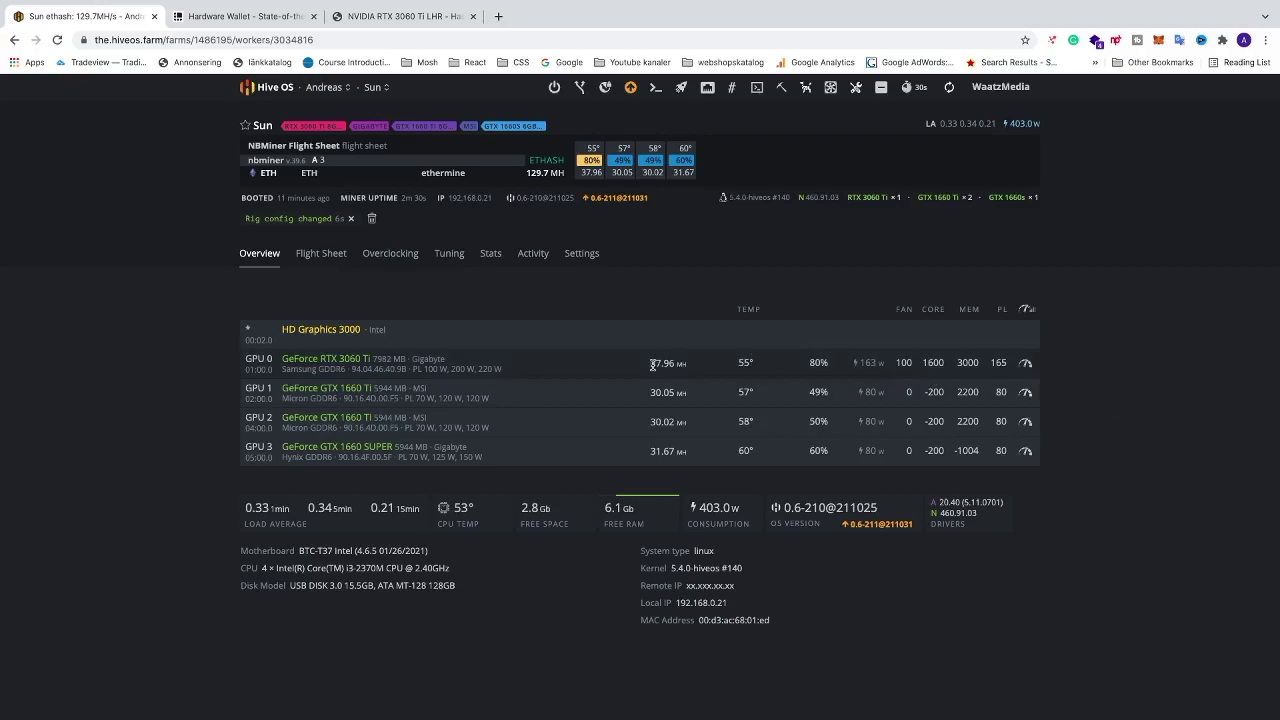
Zoom in to check GPU 0's stats, then return to the hashrate.no LHR overclock tables.
key("ctrl+plus")
key("ctrl+plus")
key("ctrl+plus")
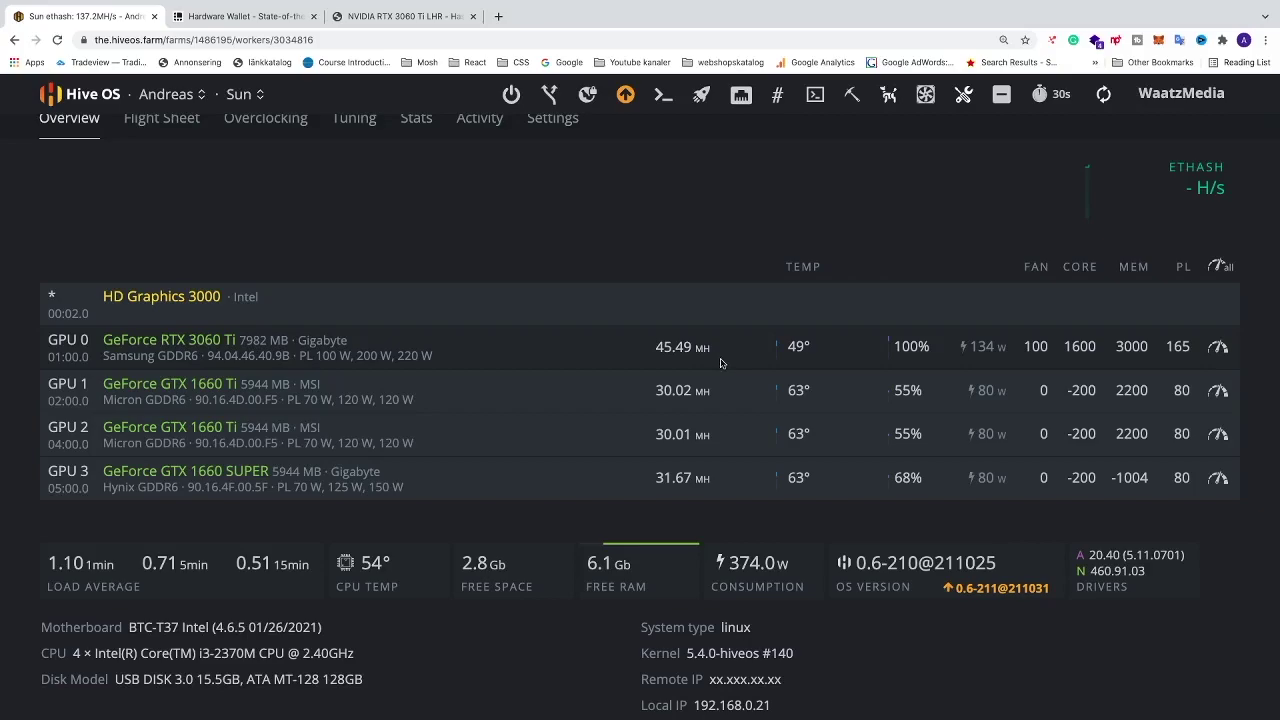
left_click(376, 16)
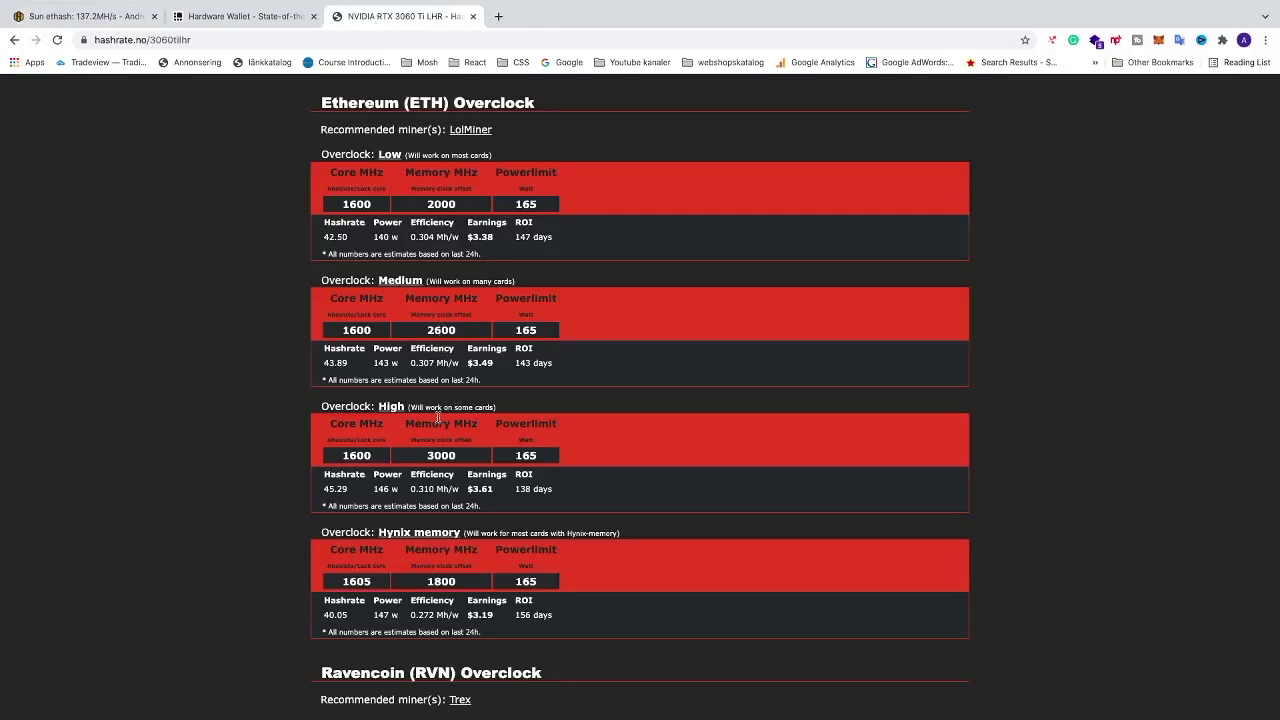
left_click_drag(323, 489, 350, 490)
left_click(323, 493)
Change GPU 0's fan value from 100 to 80 and apply the overclock.
left_click(95, 16)
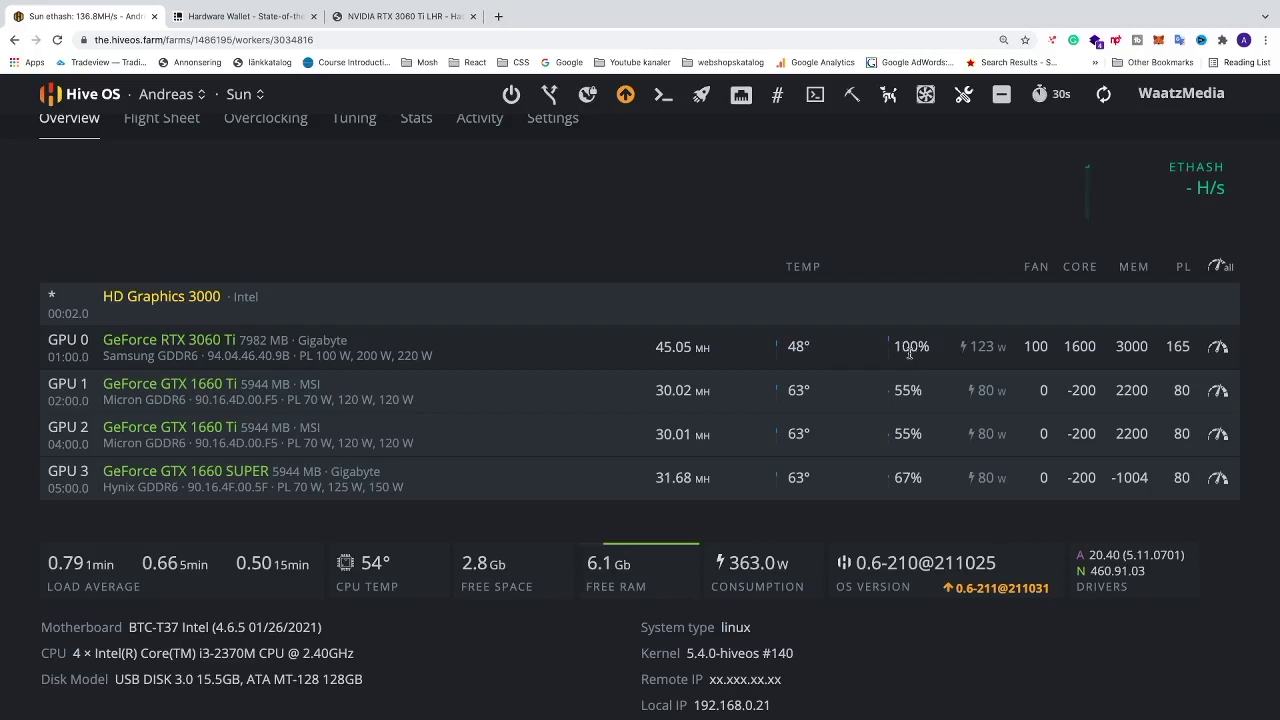
scroll(1147, 352, "up", 5)
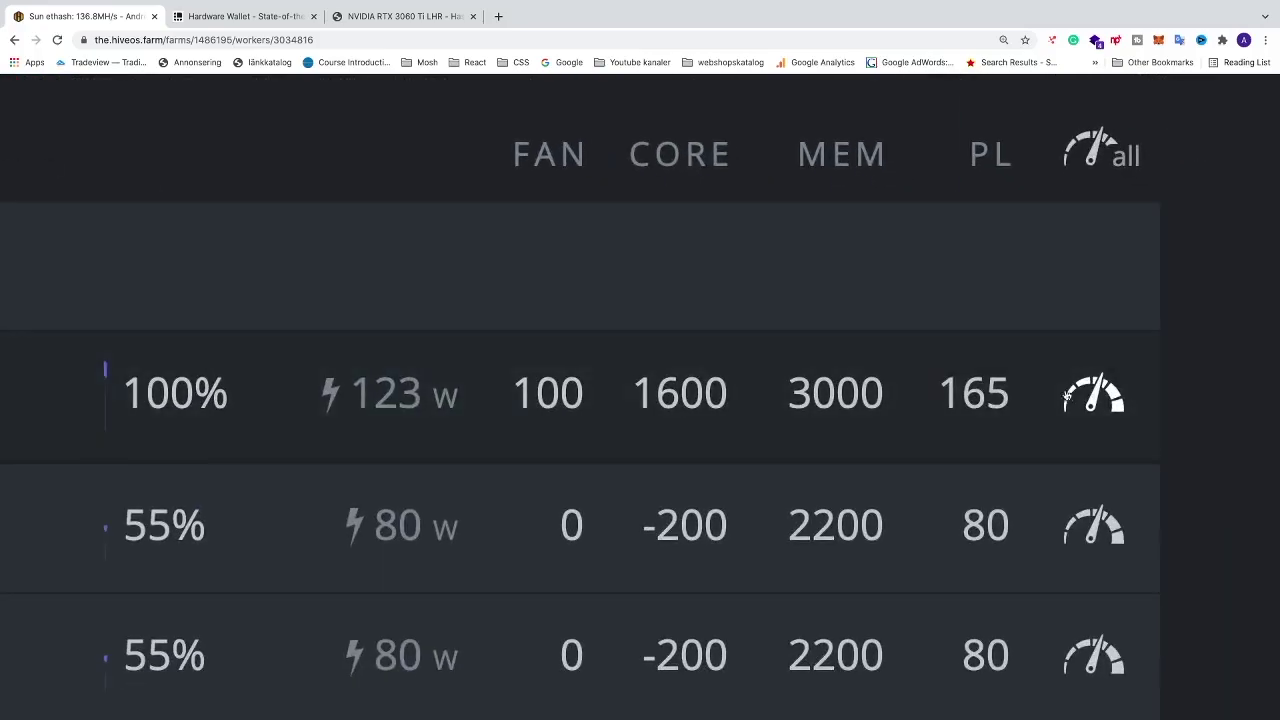
left_click(1100, 398)
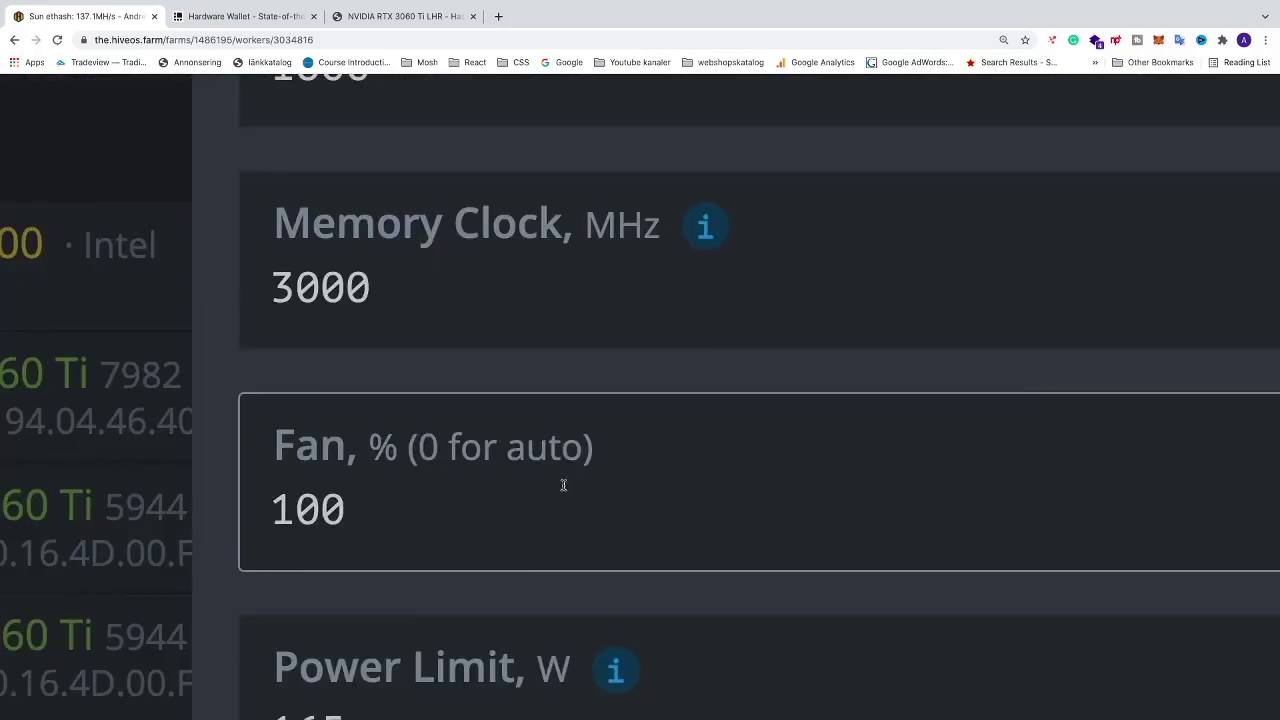
left_click_drag(345, 515, 266, 516)
key("BackSpace")
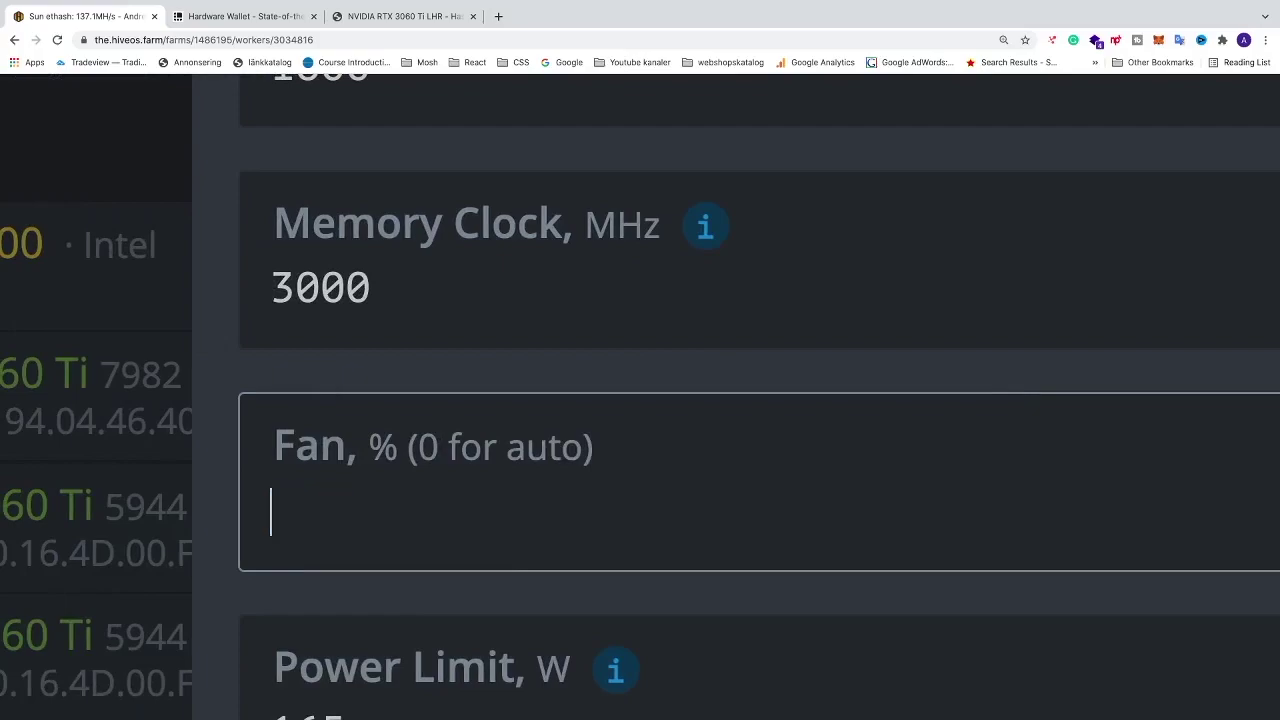
type("0")
key("BackSpace")
type("80")
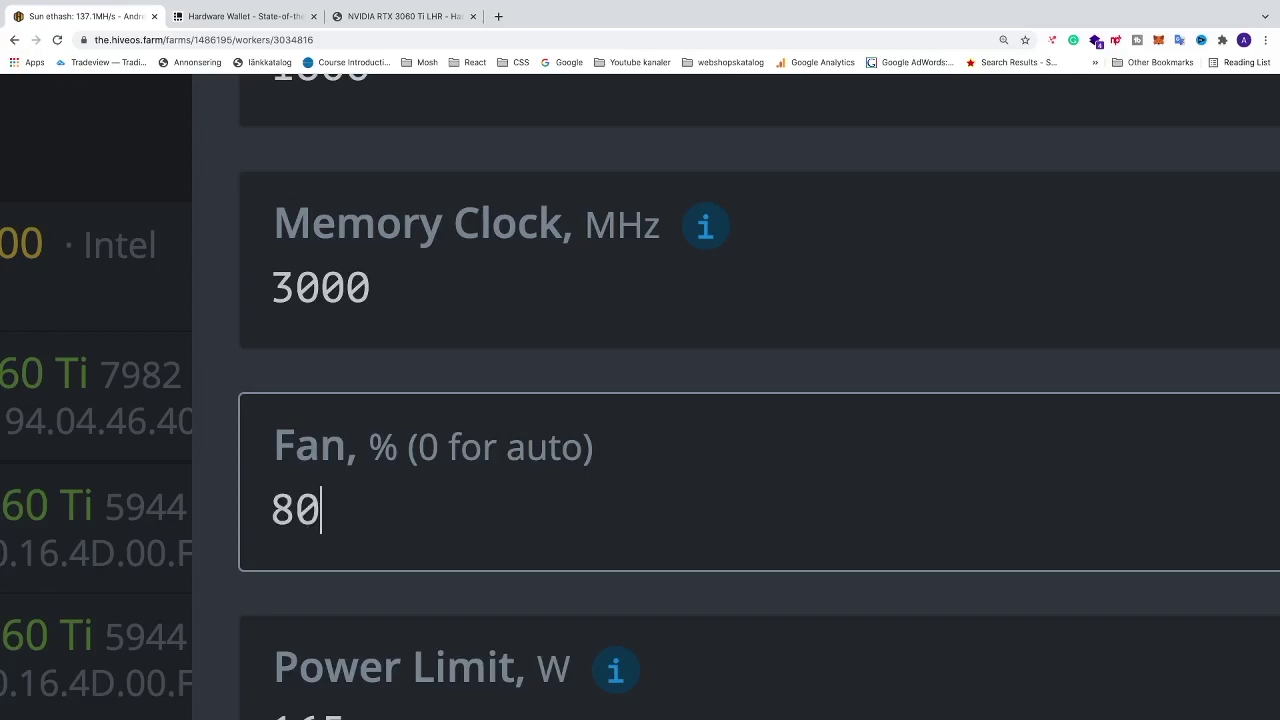
scroll(366, 506, "down", 6)
scroll(366, 506, "down", 6)
scroll(366, 506, "right", 6)
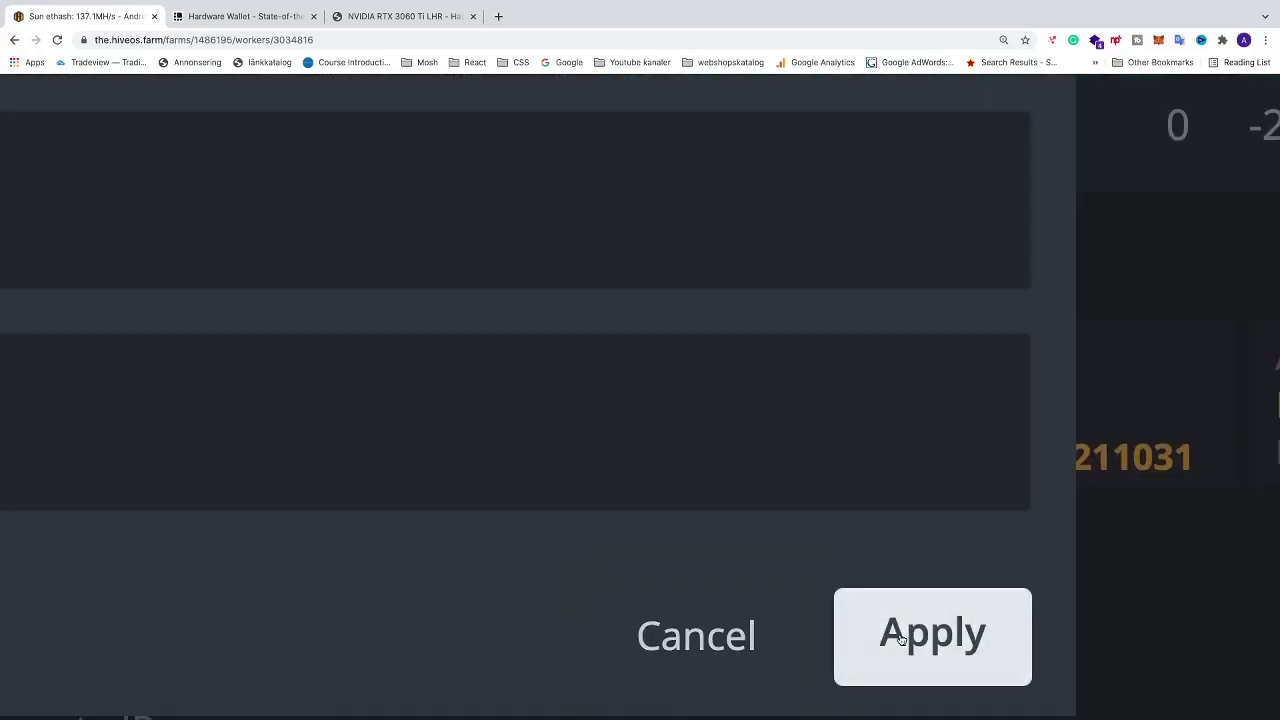
left_click(900, 640)
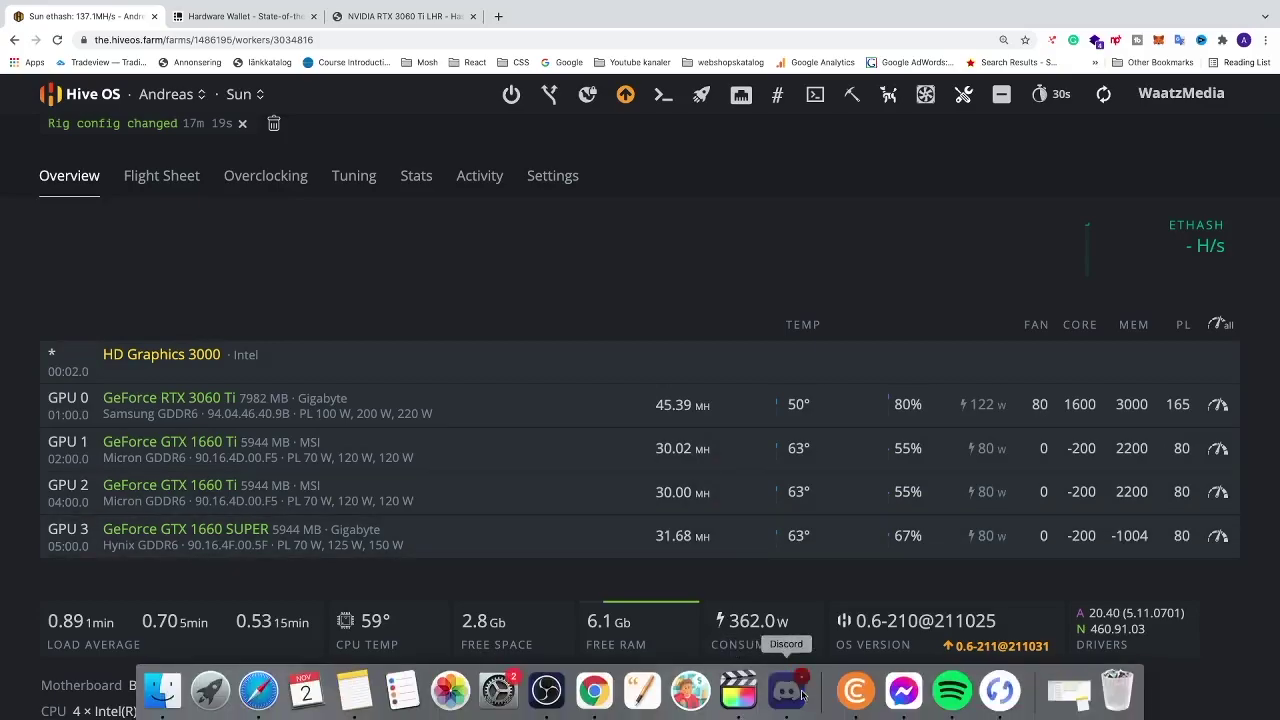
In Discord, open the 3060-ti-lhr channel under Overclocking LHR Cards.
left_click(788, 692)
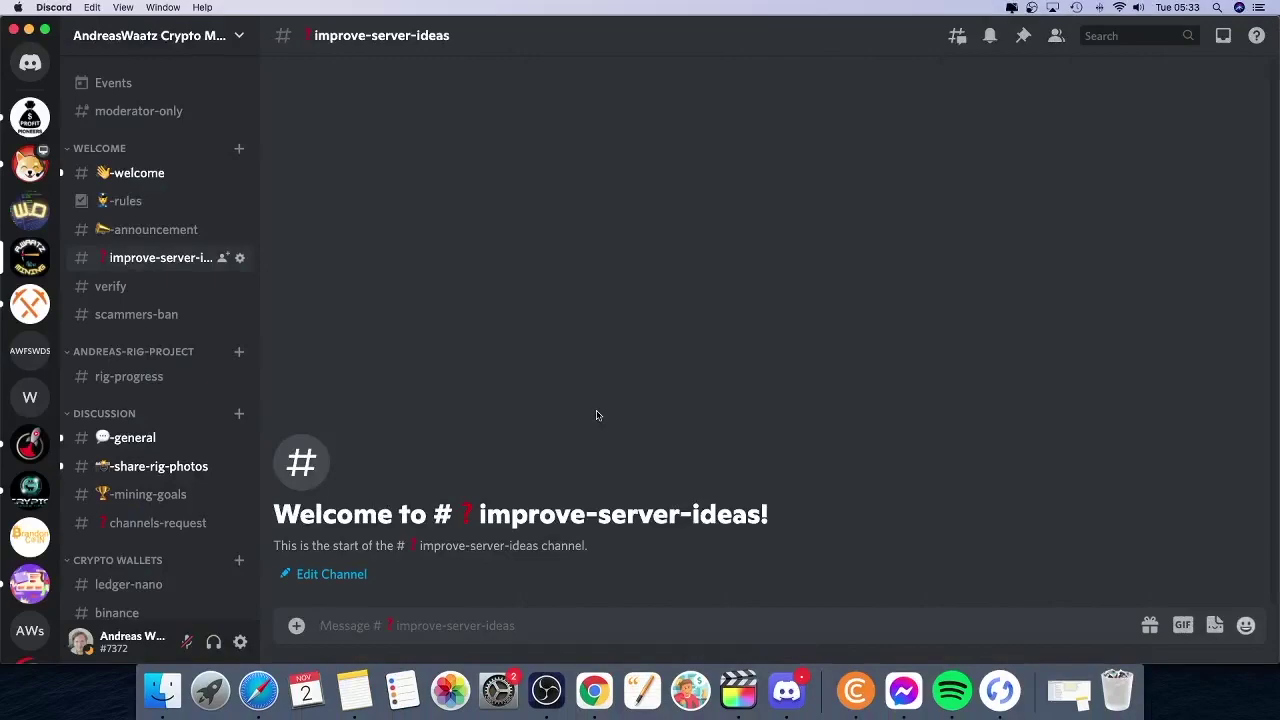
scroll(140, 541, "down", 3)
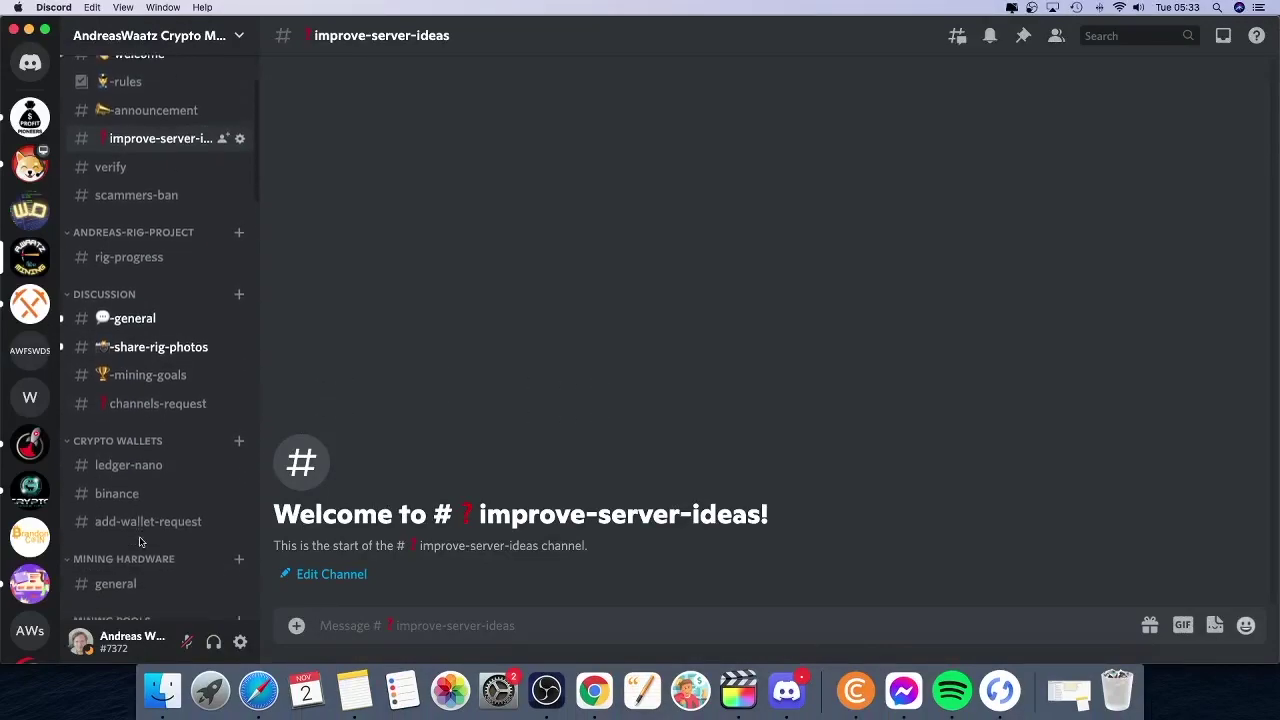
scroll(140, 541, "down", 10)
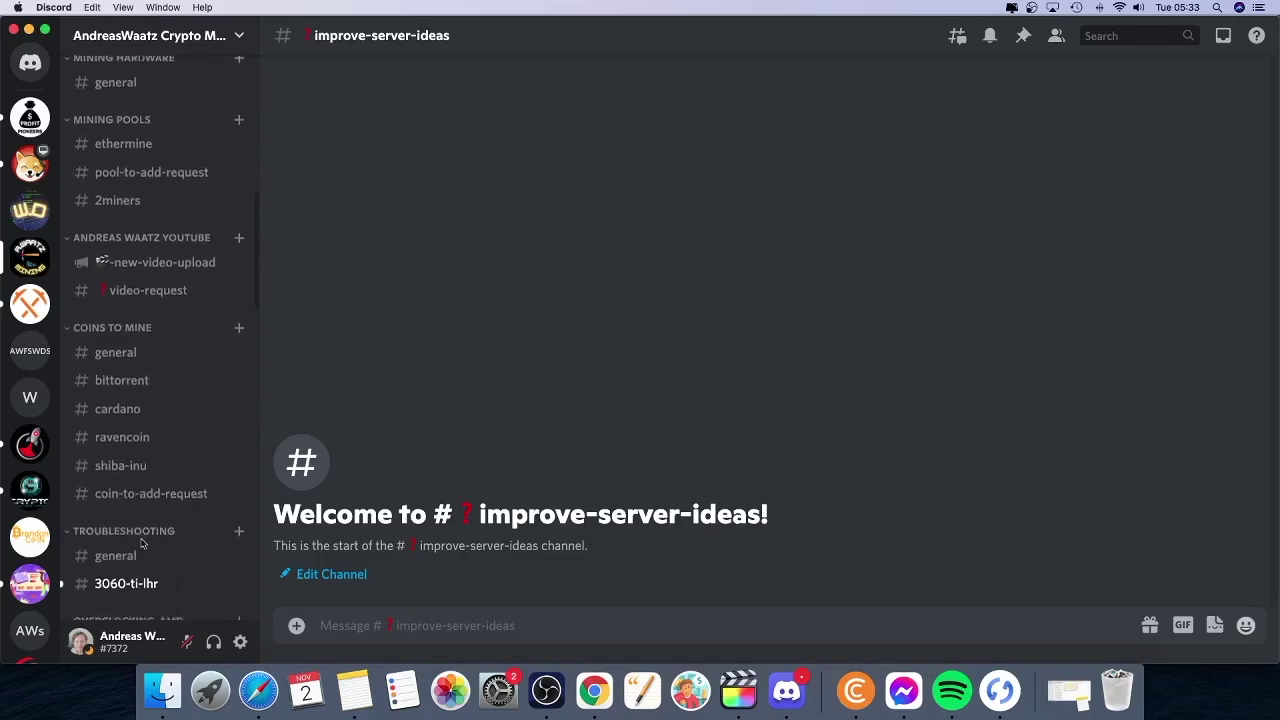
scroll(141, 543, "down", 12)
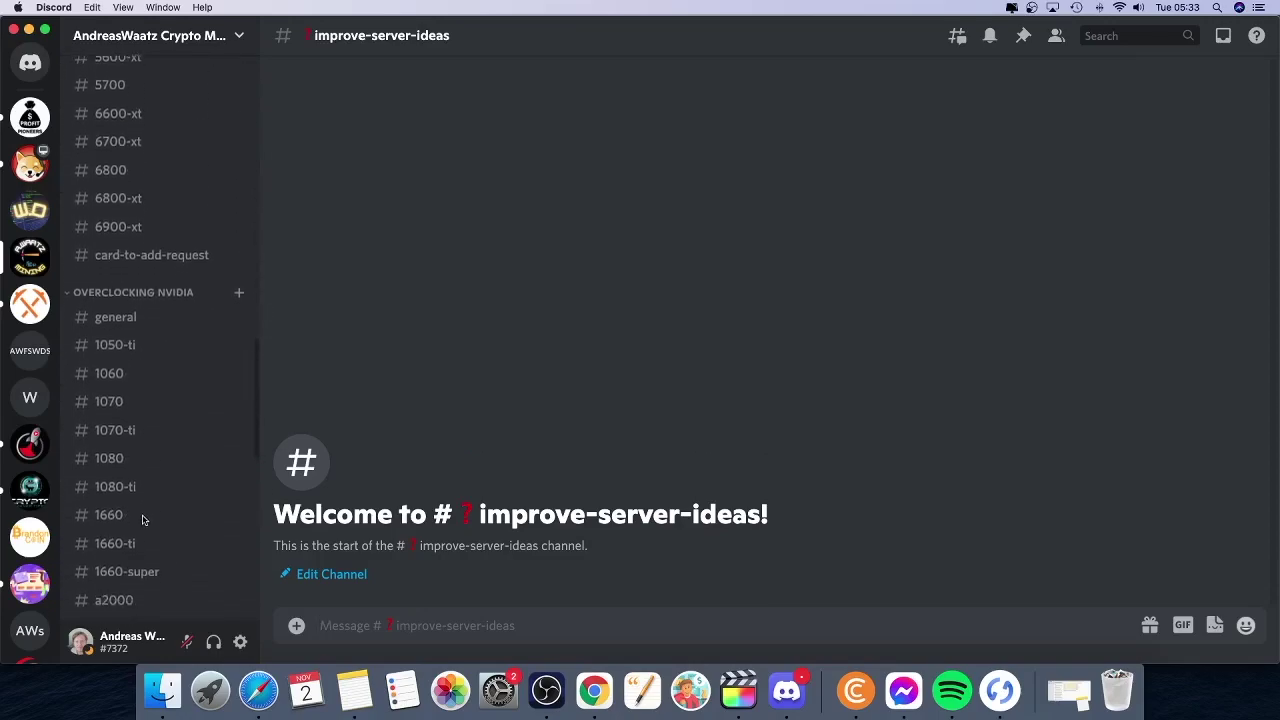
scroll(141, 519, "down", 5)
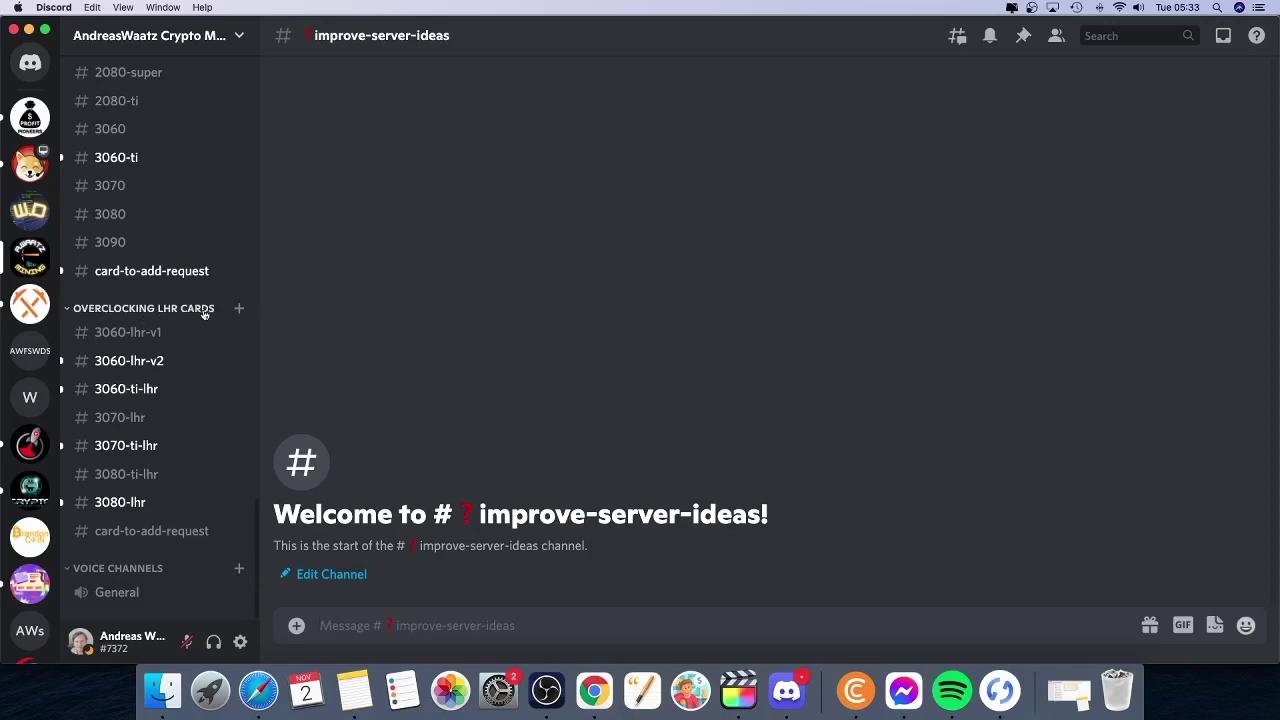
left_click(119, 392)
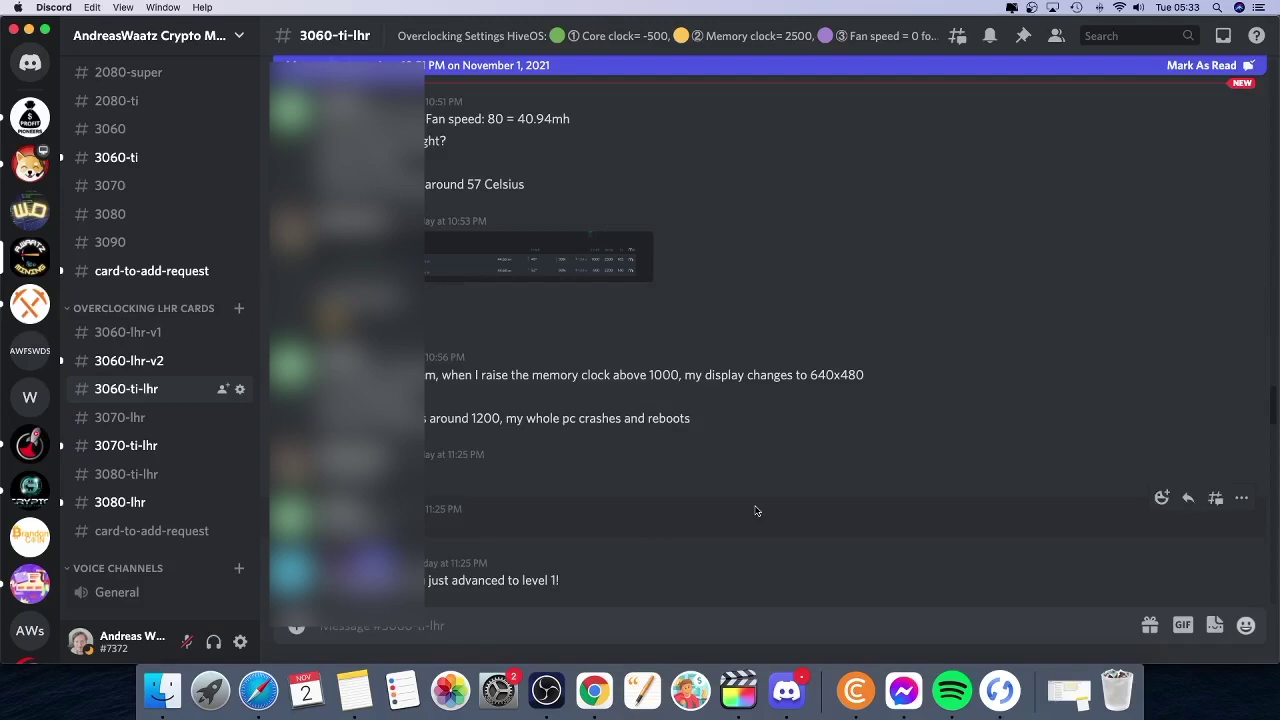